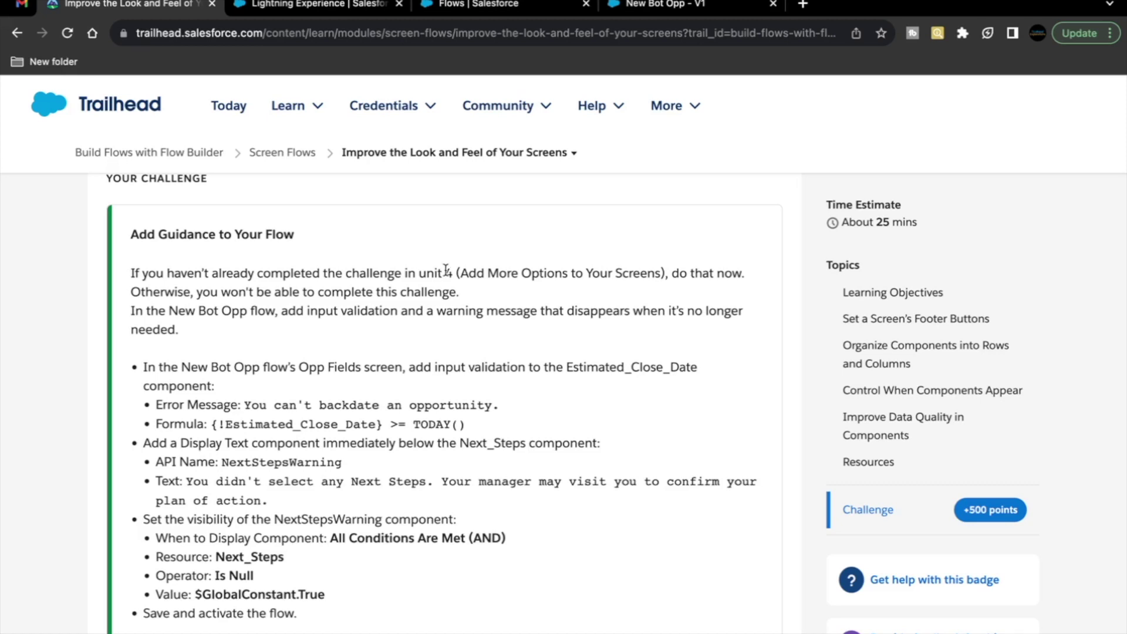
Step: Switch from the Trailhead challenge to the New Bot Opp flow in Flow Builder
left_click(647, 10)
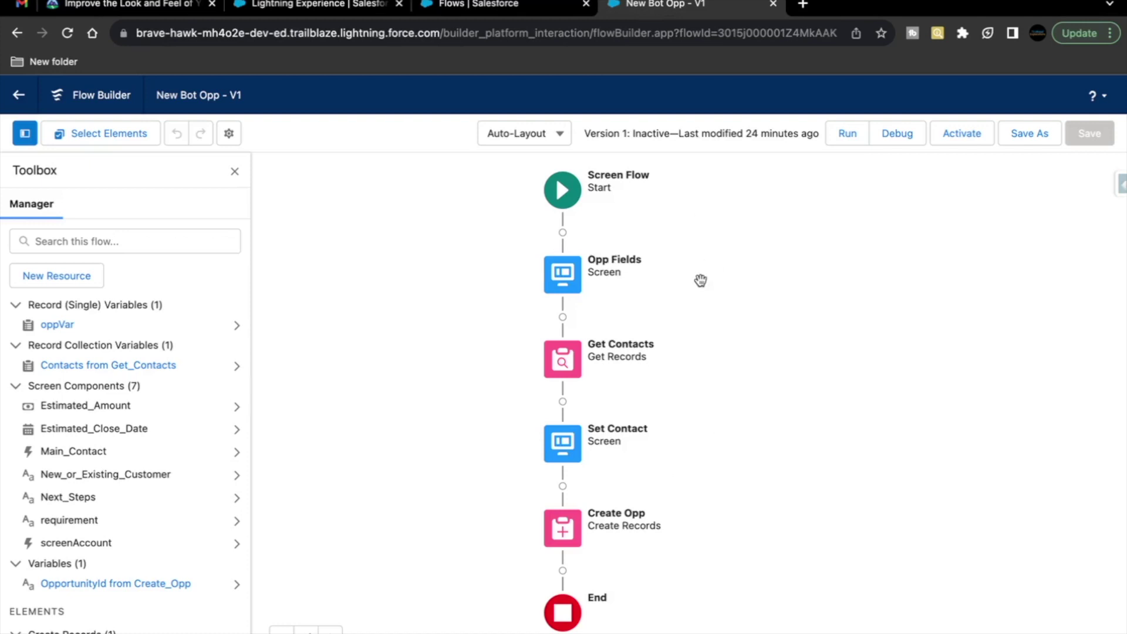
Step: Open the Opp Fields screen and select its Estimated Close Date component
double_click(566, 273)
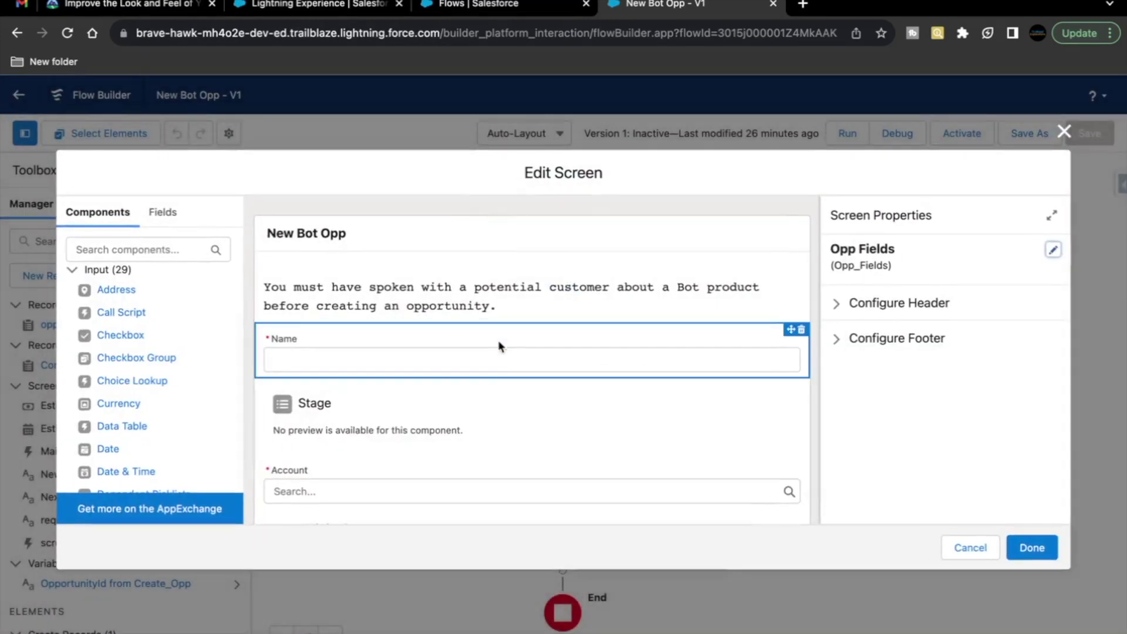
scroll(486, 370, "down", 5)
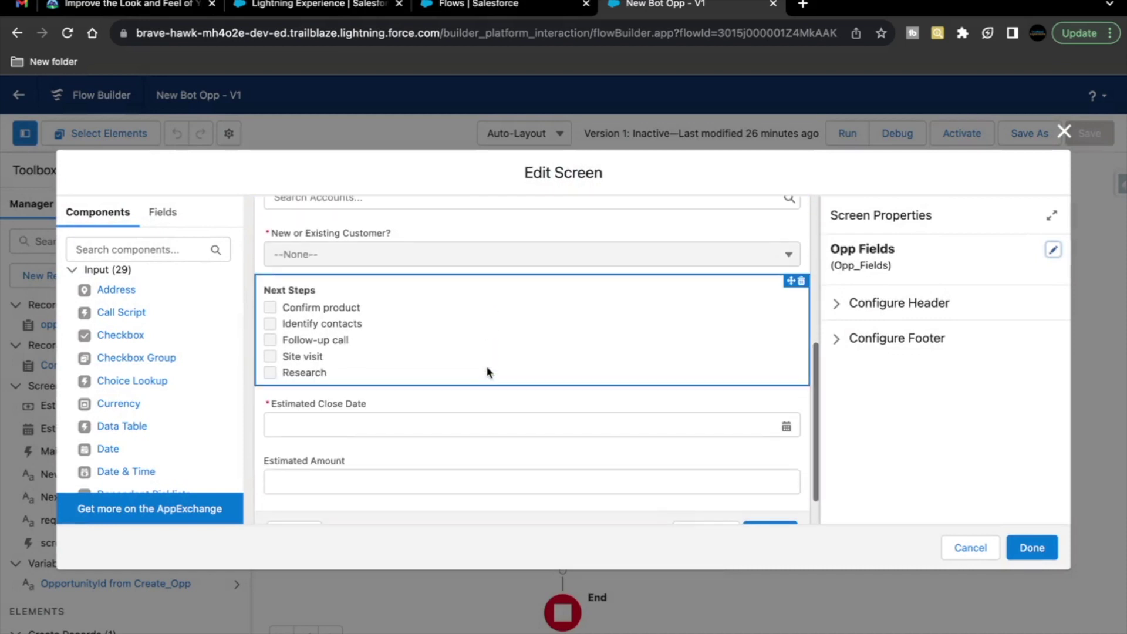
scroll(487, 372, "down", 1)
left_click(486, 370)
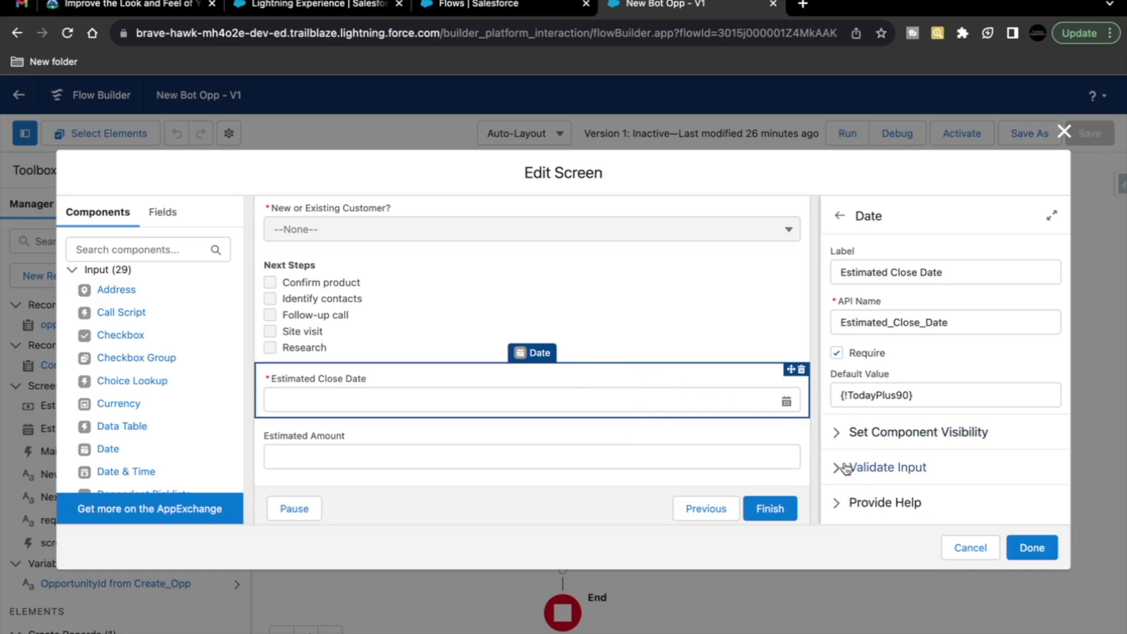
Step: Set the Estimated Close Date validation error to 'You can't backdate an opportunity.' copied from the challenge
left_click(864, 469)
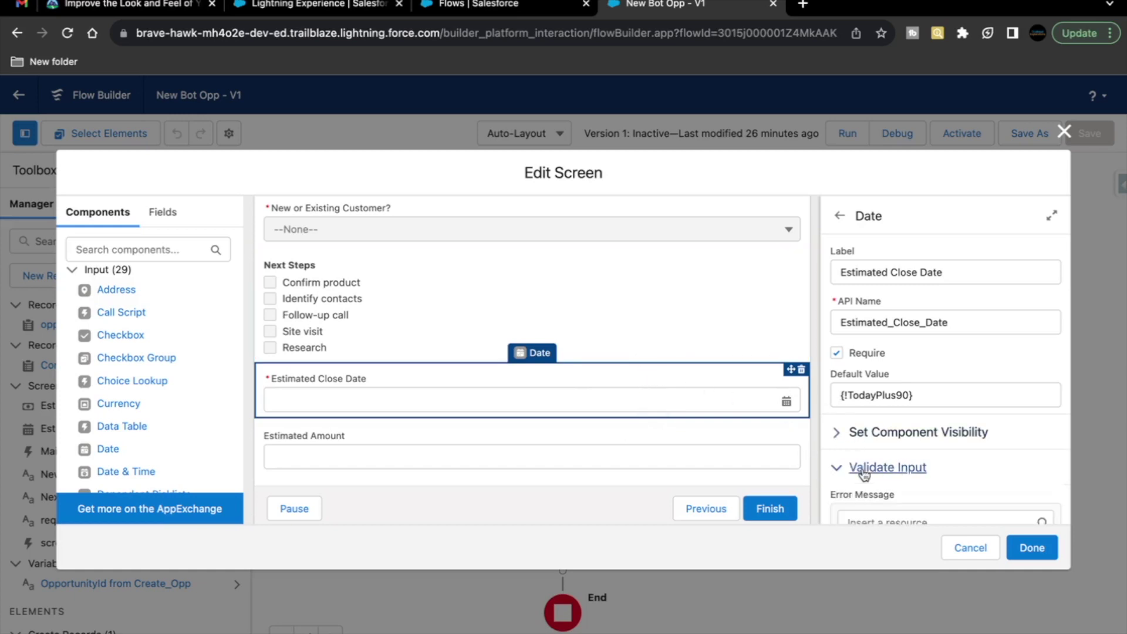
scroll(863, 473, "down", 3)
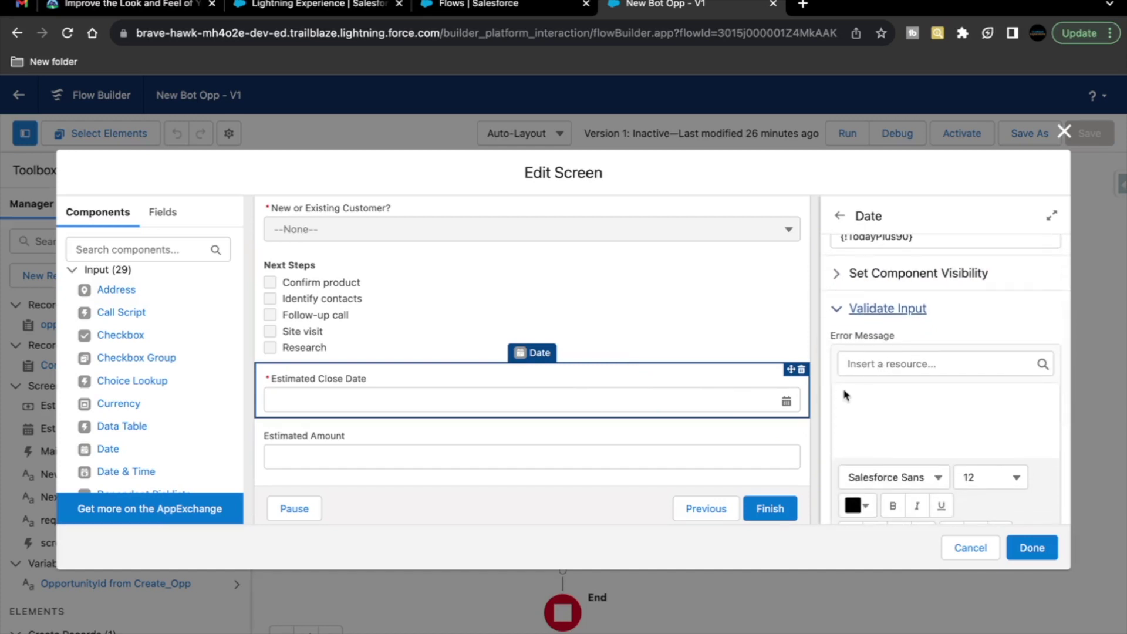
left_click(76, 6)
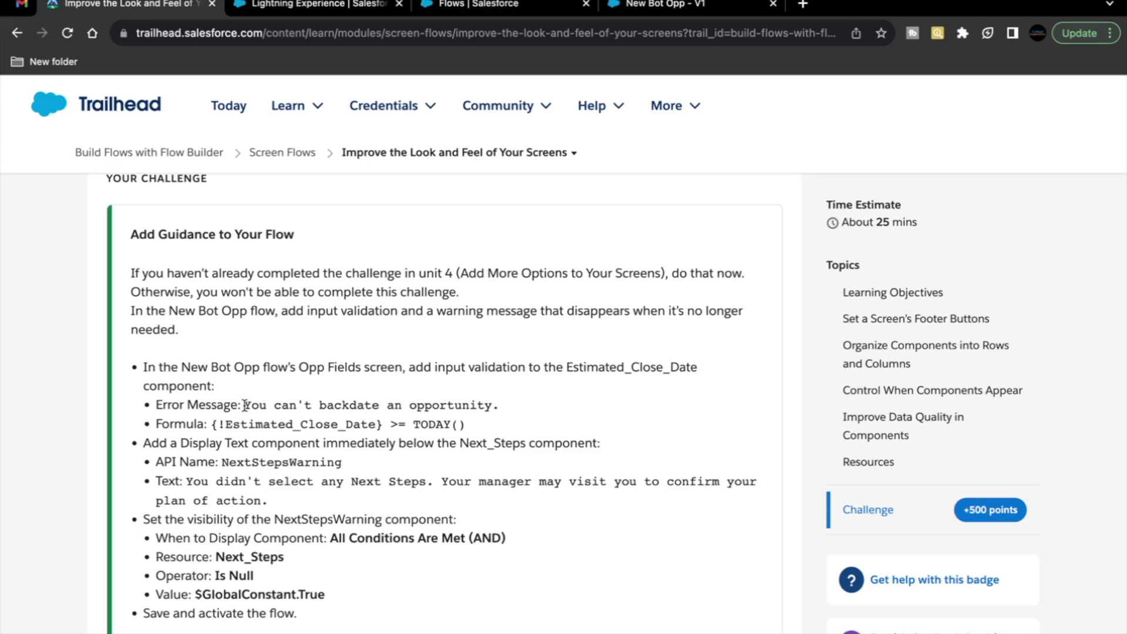
left_click_drag(245, 406, 497, 404)
key("ctrl+c")
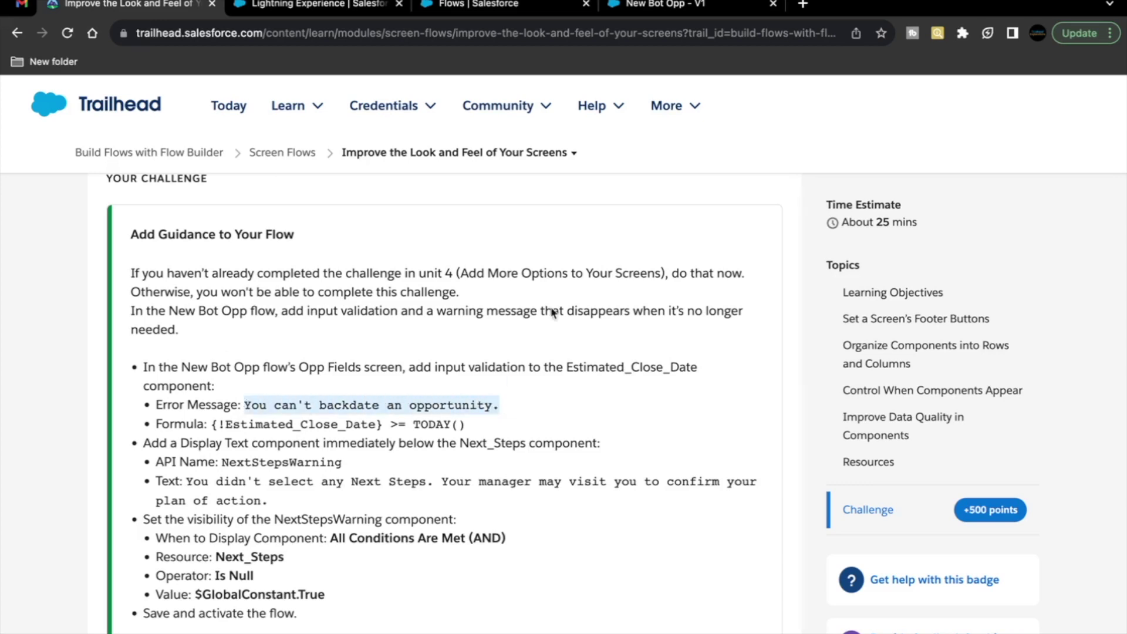
left_click(658, 4)
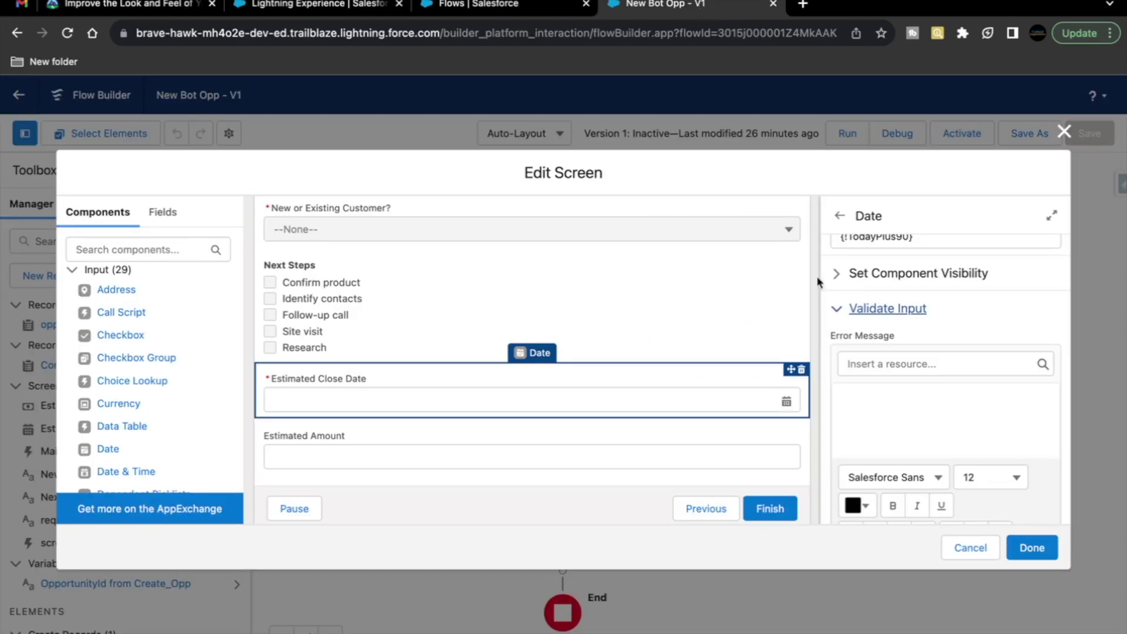
left_click(873, 407)
key("ctrl+v")
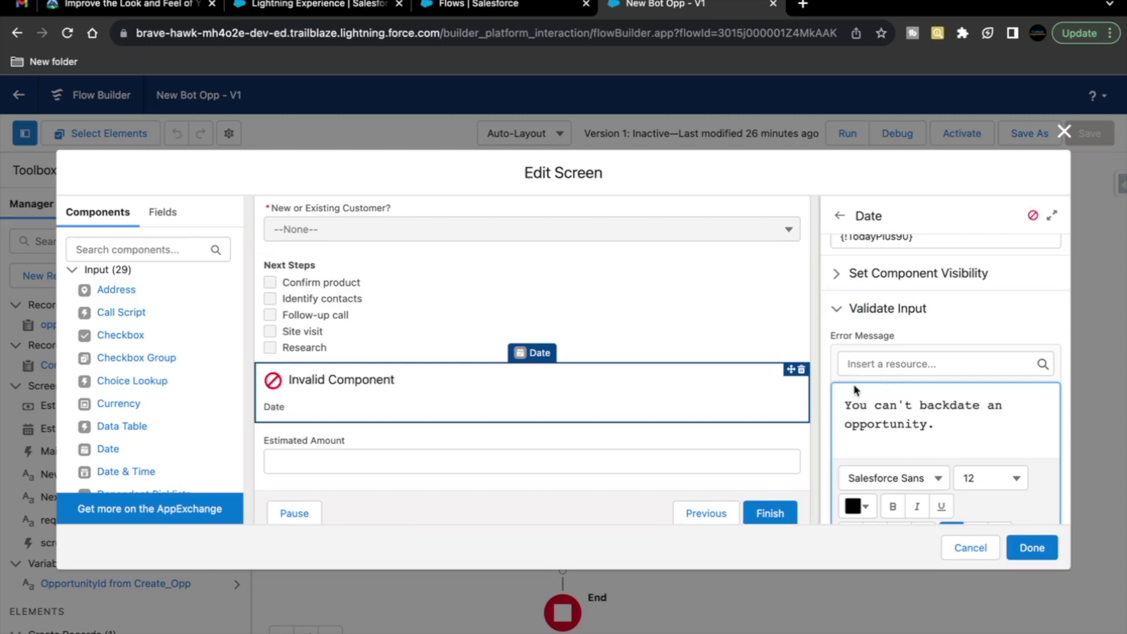
scroll(842, 411, "down", 3)
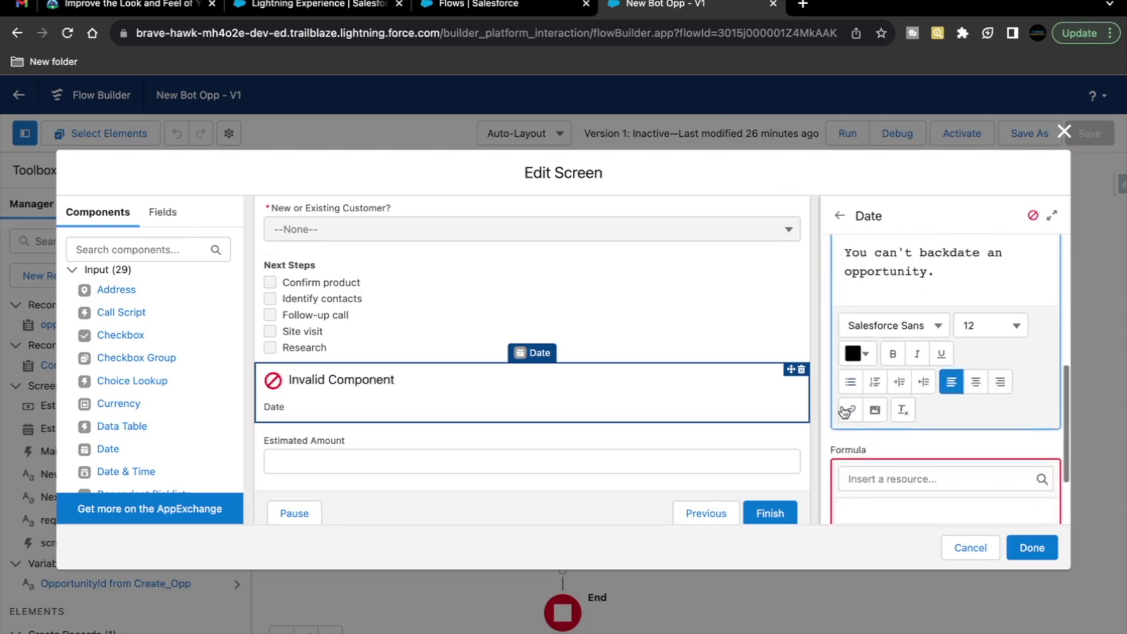
scroll(843, 411, "down", 2)
scroll(863, 413, "up", 1)
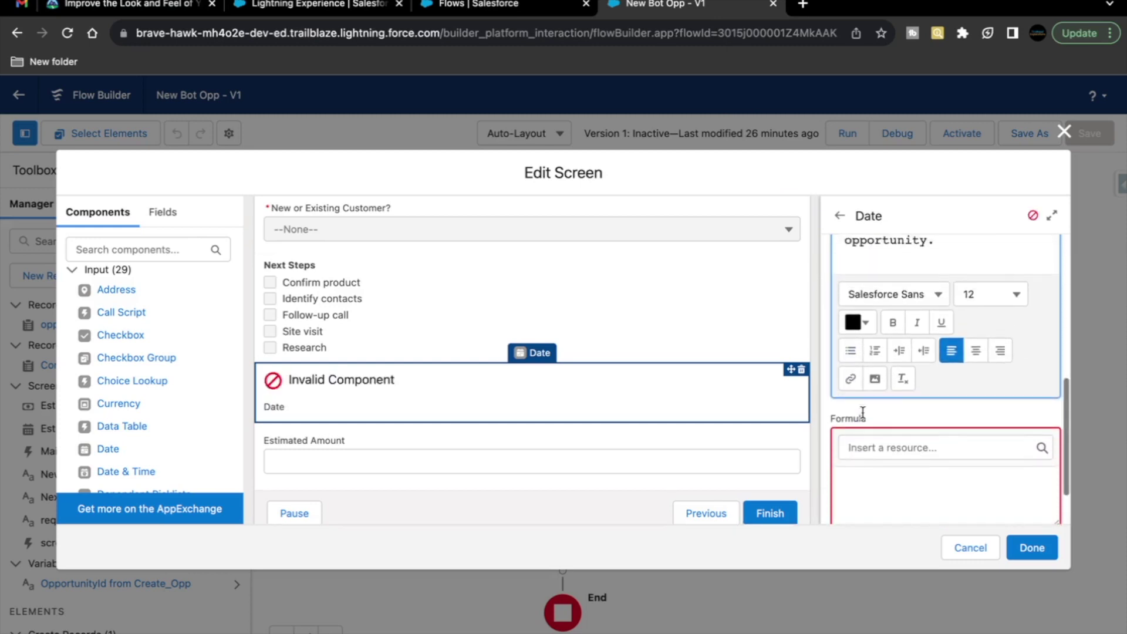
scroll(869, 405, "up", 3)
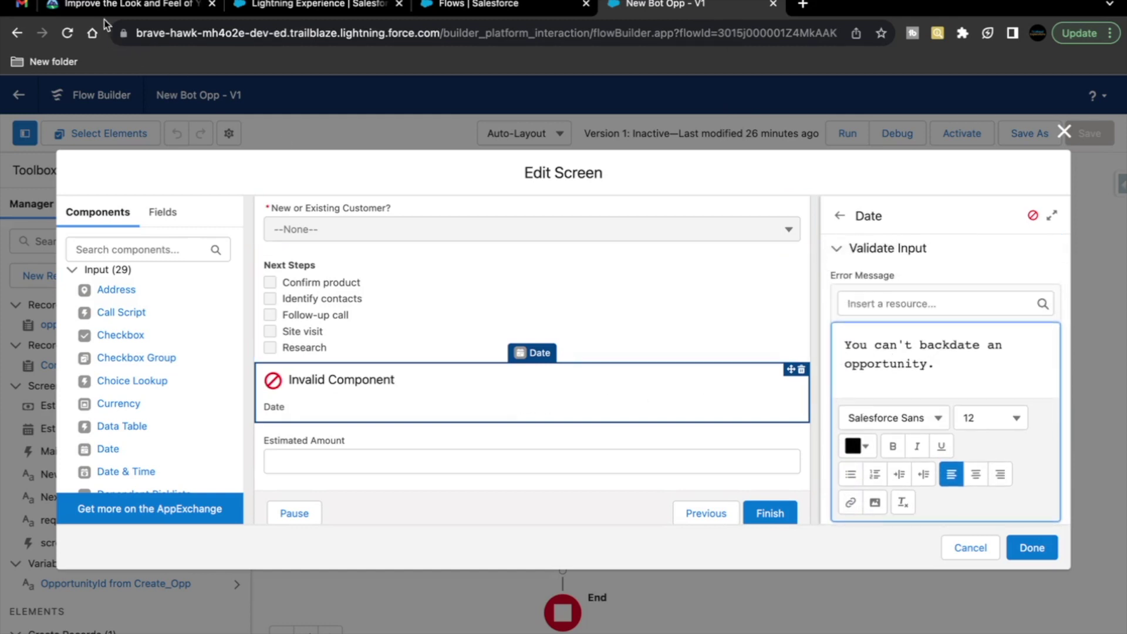
Step: Copy the required validation formula from the Trailhead challenge
left_click(109, 5)
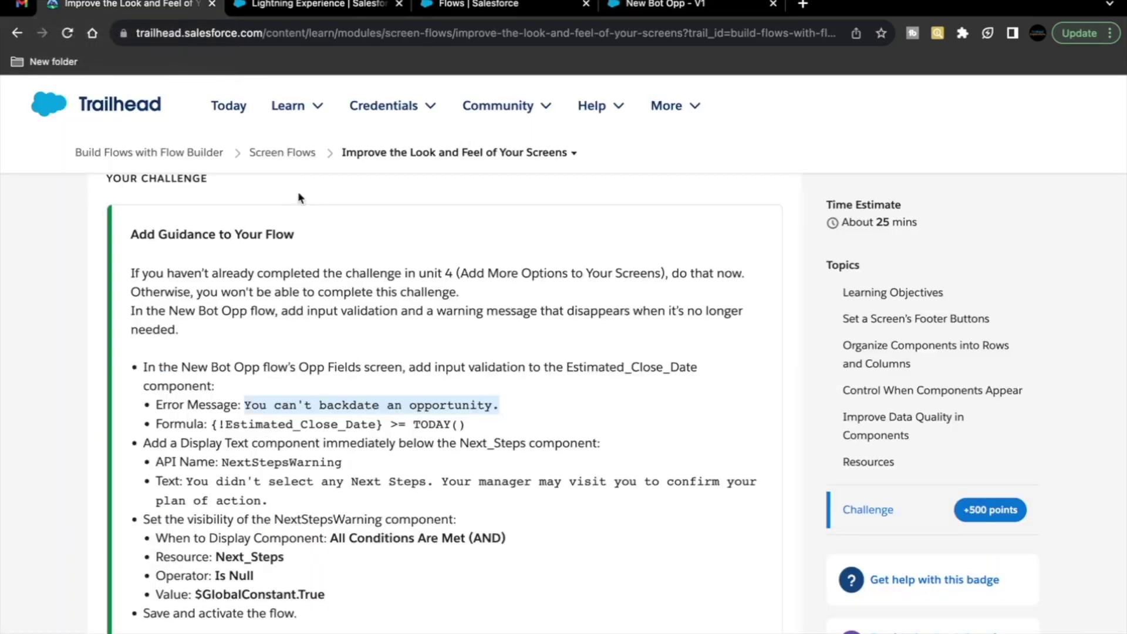
scroll(302, 364, "down", 1)
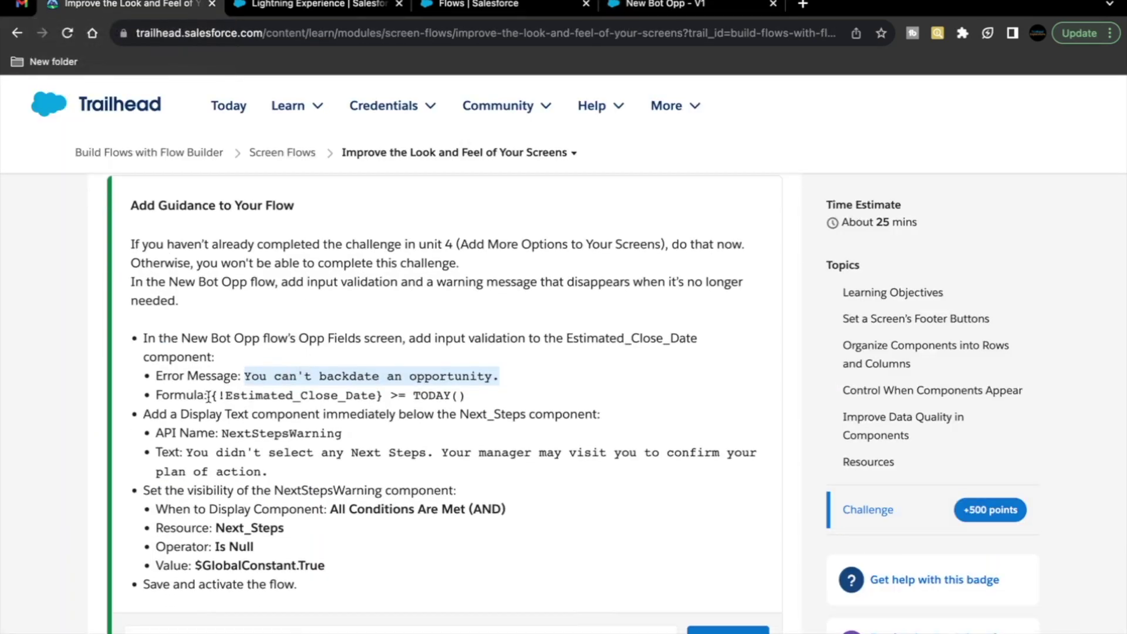
left_click_drag(209, 395, 477, 402)
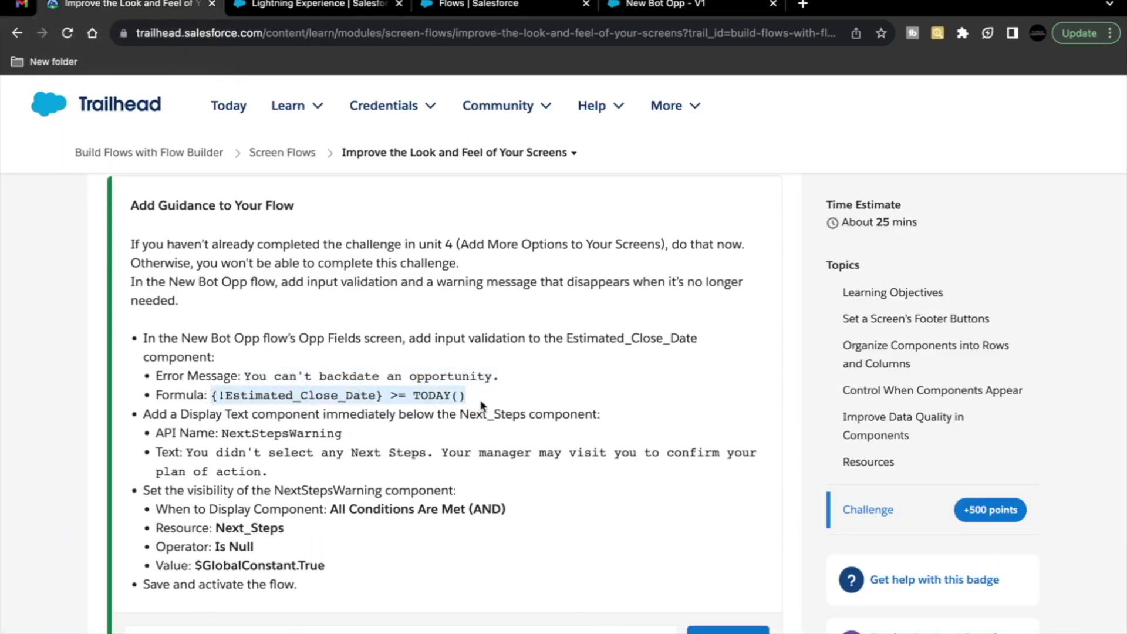
Step: Enter the validation formula {!Estimated_Close_Date} >= TODAY() for Estimated Close Date
left_click(690, 7)
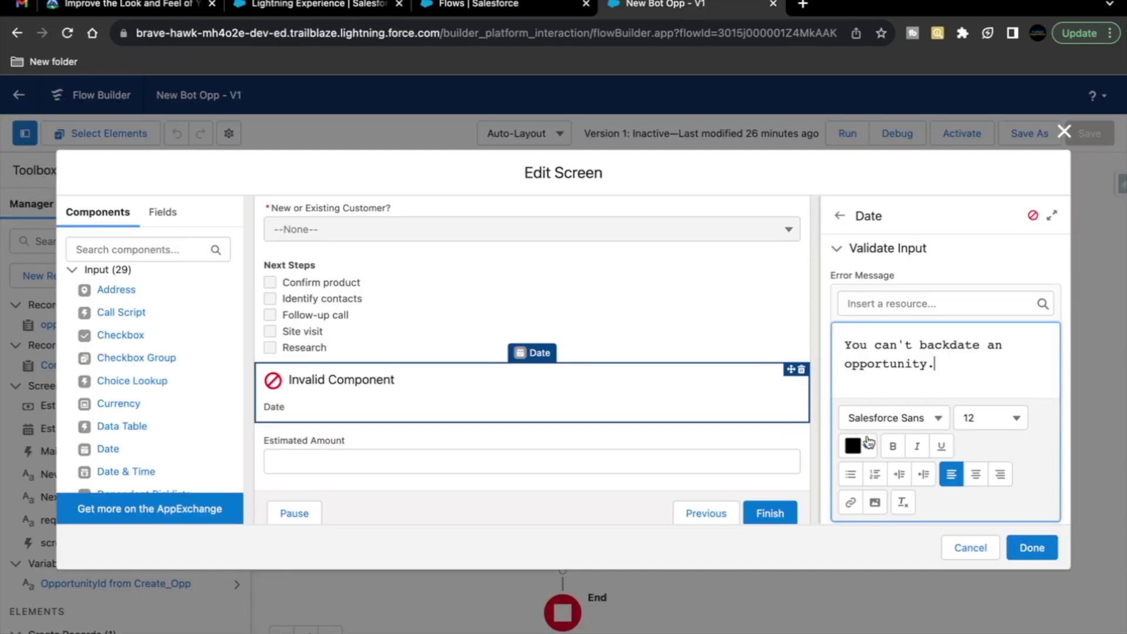
scroll(871, 442, "down", 3)
left_click(893, 385)
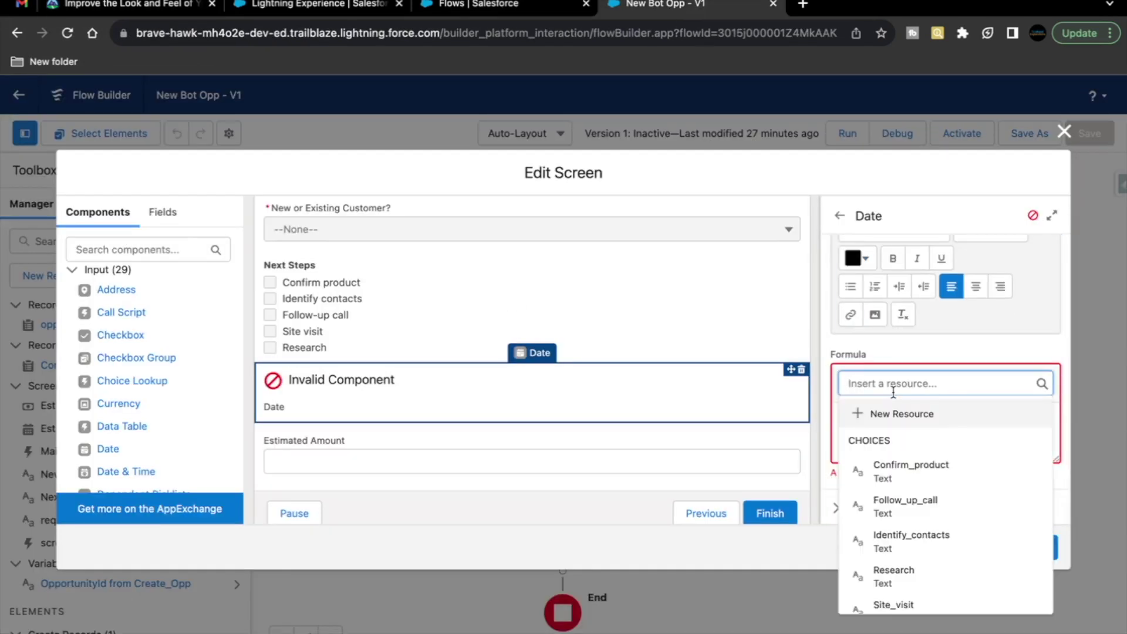
type("esti")
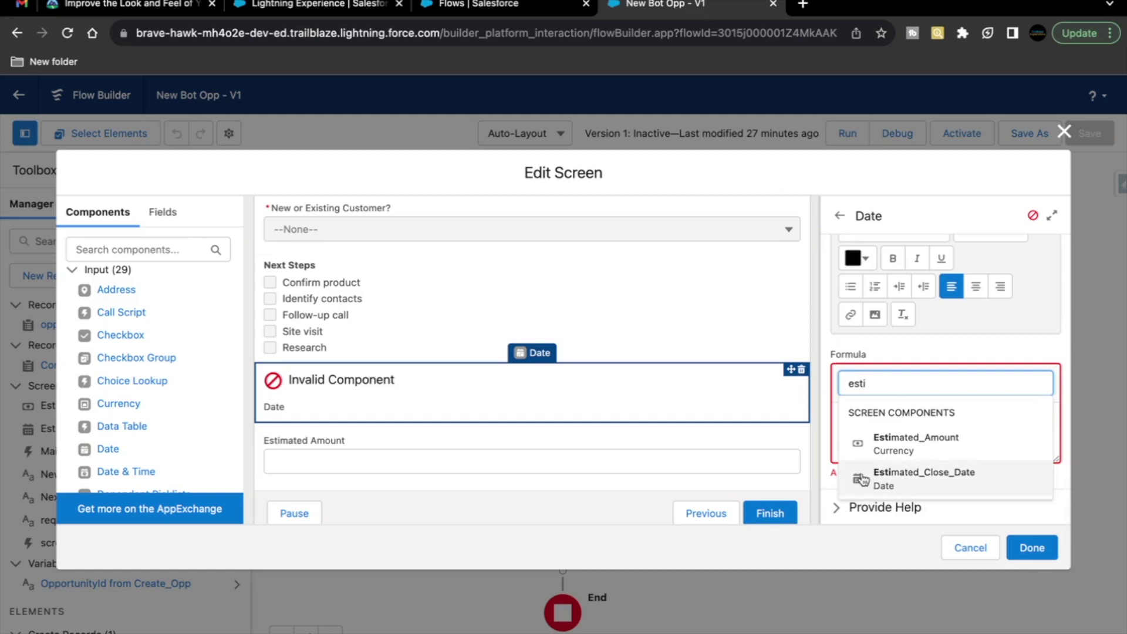
left_click(894, 476)
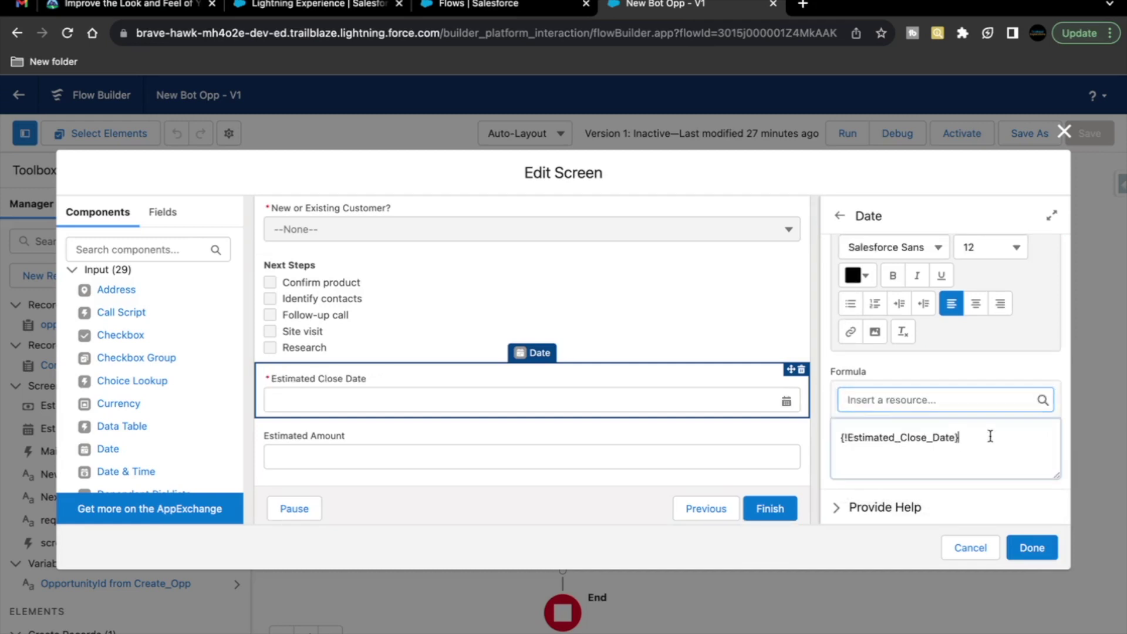
type(">")
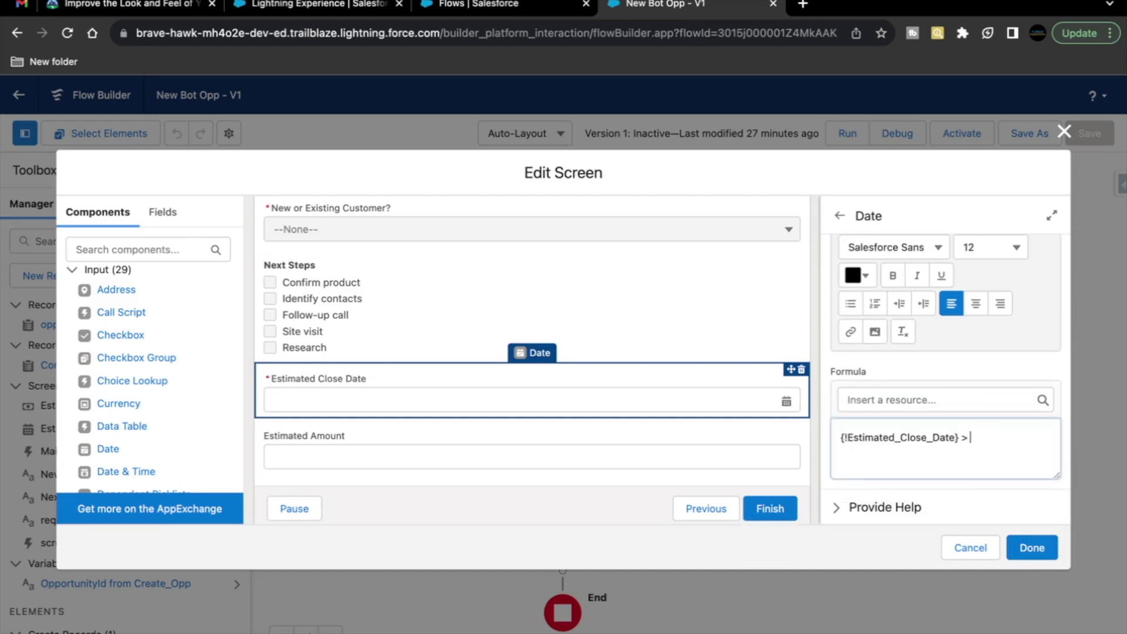
type("= Today()")
left_click_drag(1004, 437, 983, 437)
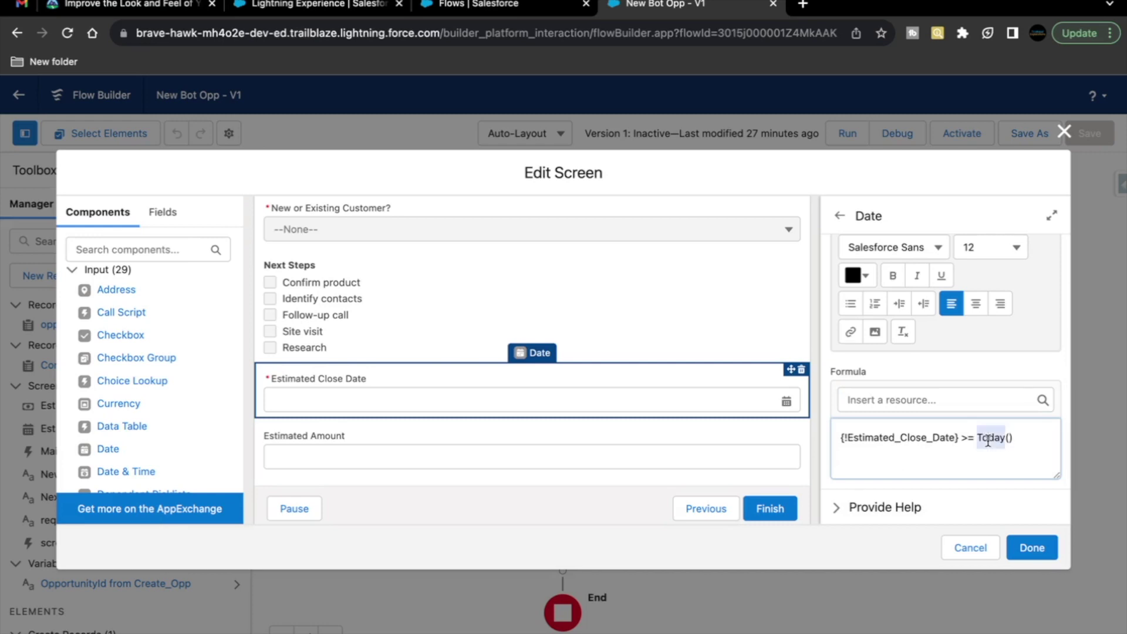
key("BackSpace")
type("ODAY")
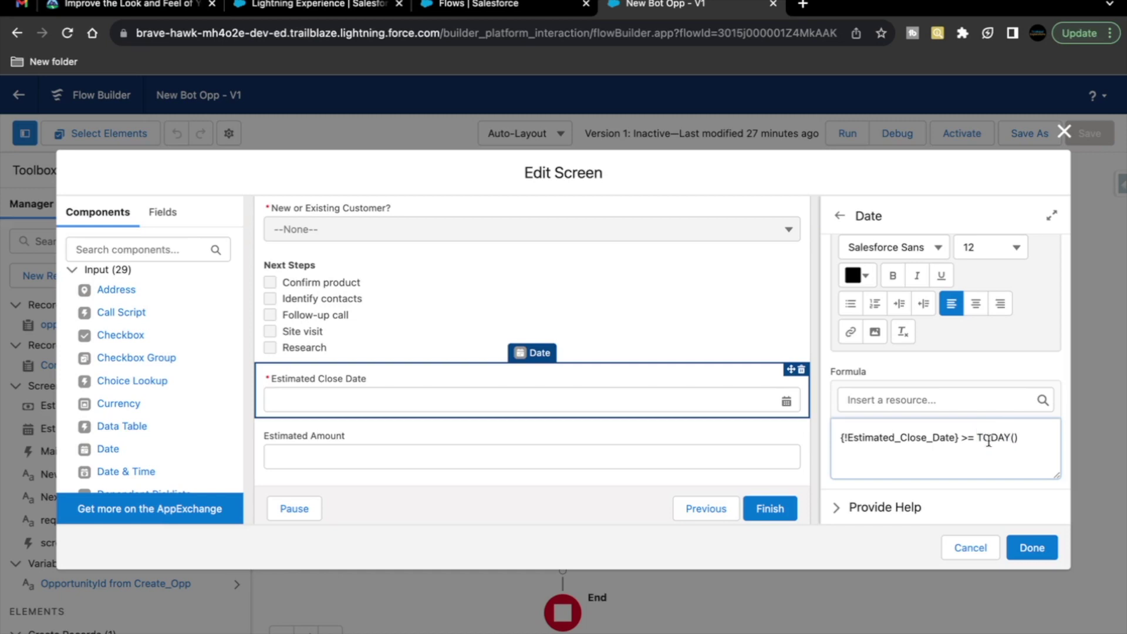
key("End")
scroll(920, 395, "up", 1)
scroll(920, 394, "down", 1)
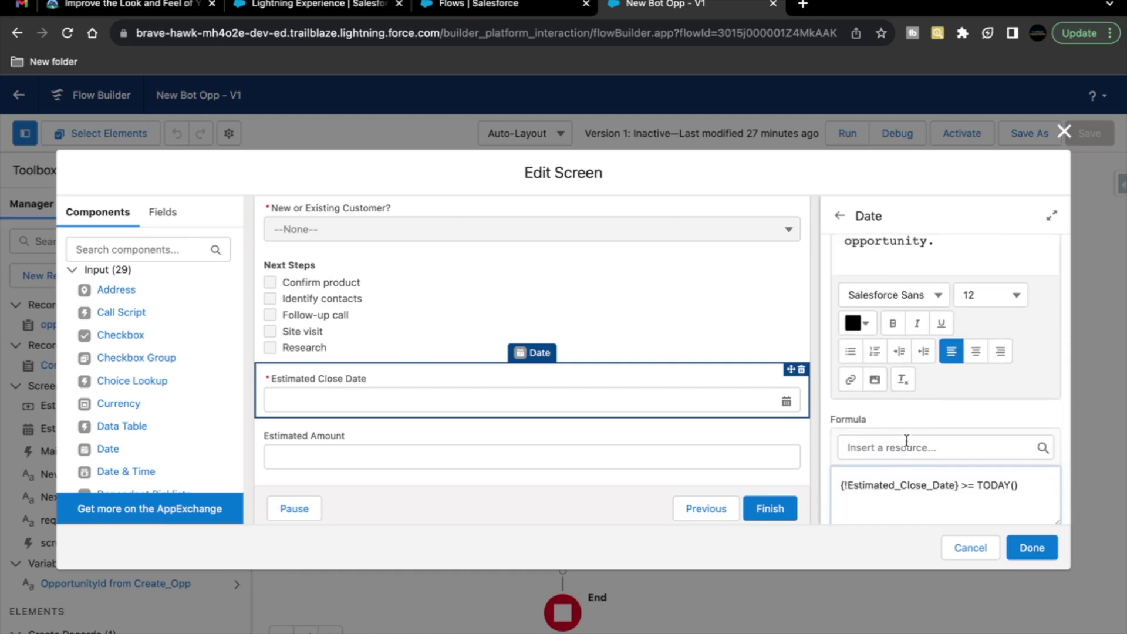
scroll(906, 440, "down", 1)
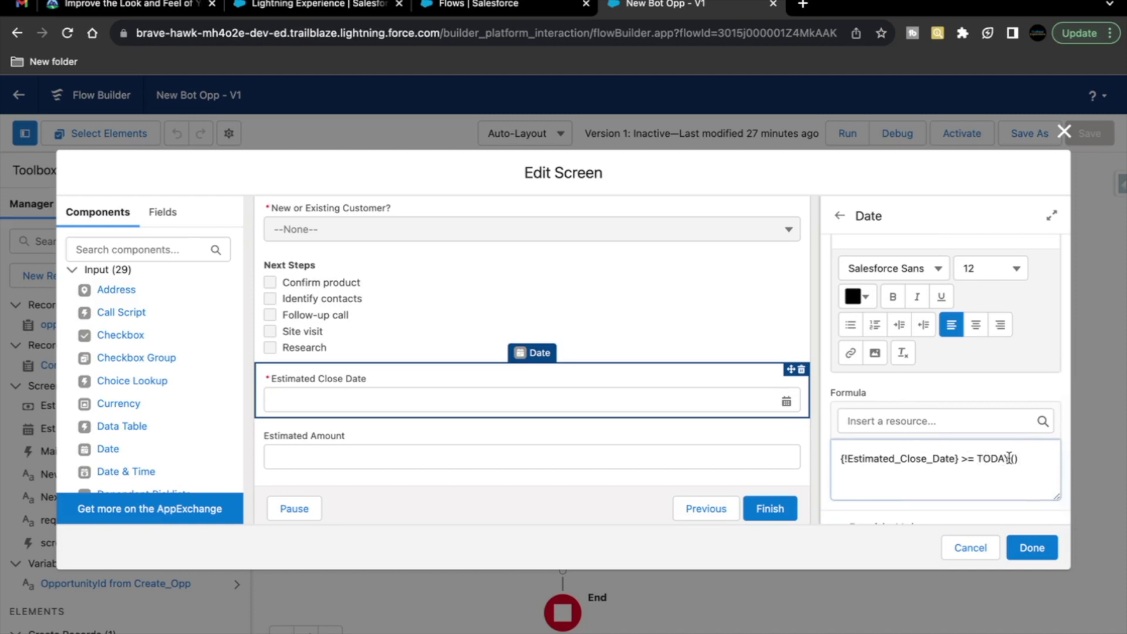
Step: Review the finished validation formula, then go back to the challenge instructions
left_click_drag(1023, 456, 837, 455)
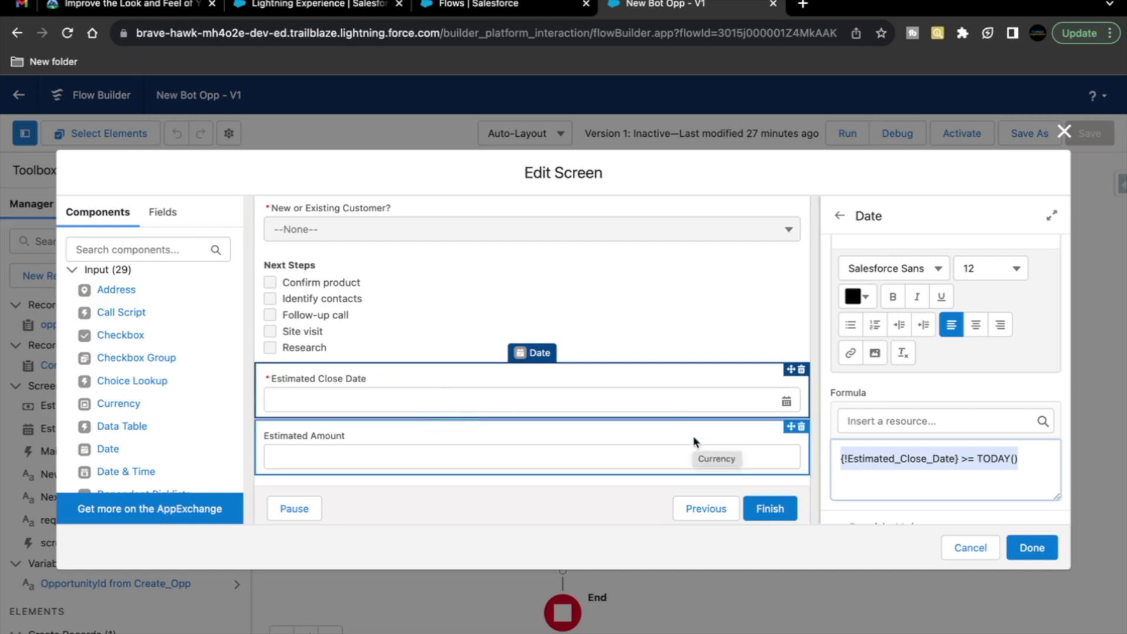
scroll(866, 368, "up", 3)
left_click_drag(933, 347, 822, 317)
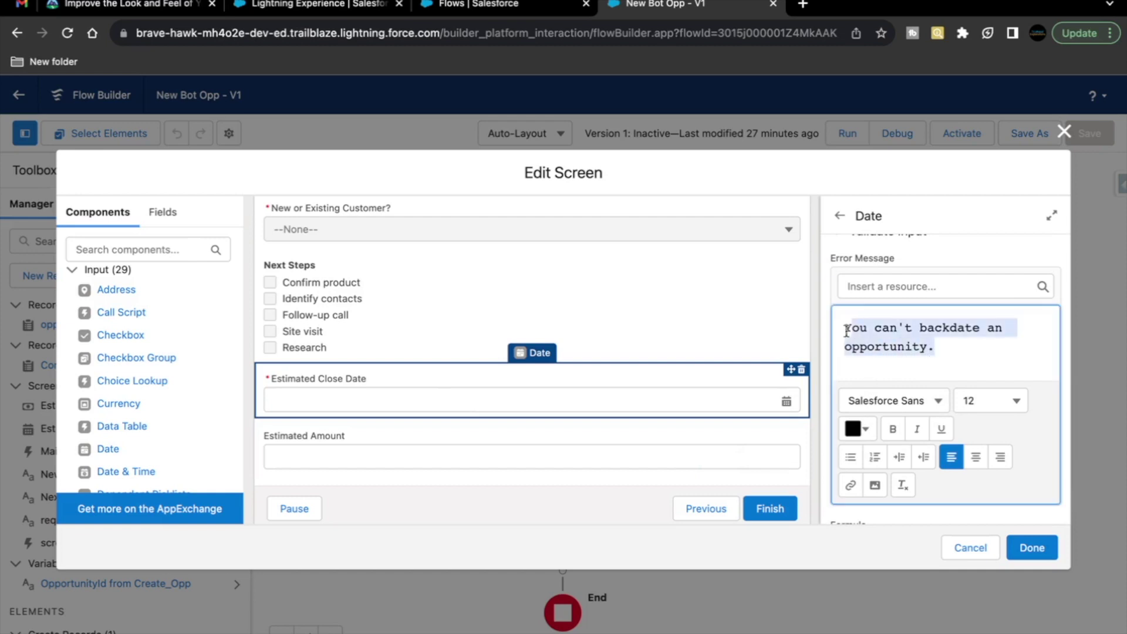
scroll(887, 376, "down", 3)
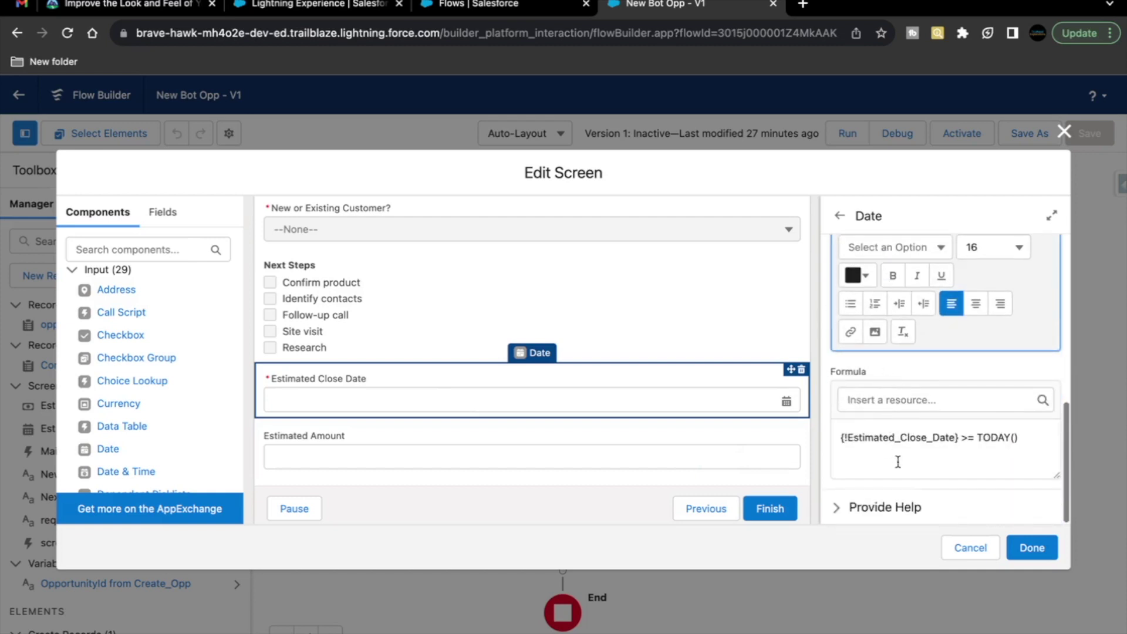
left_click_drag(1020, 439, 842, 425)
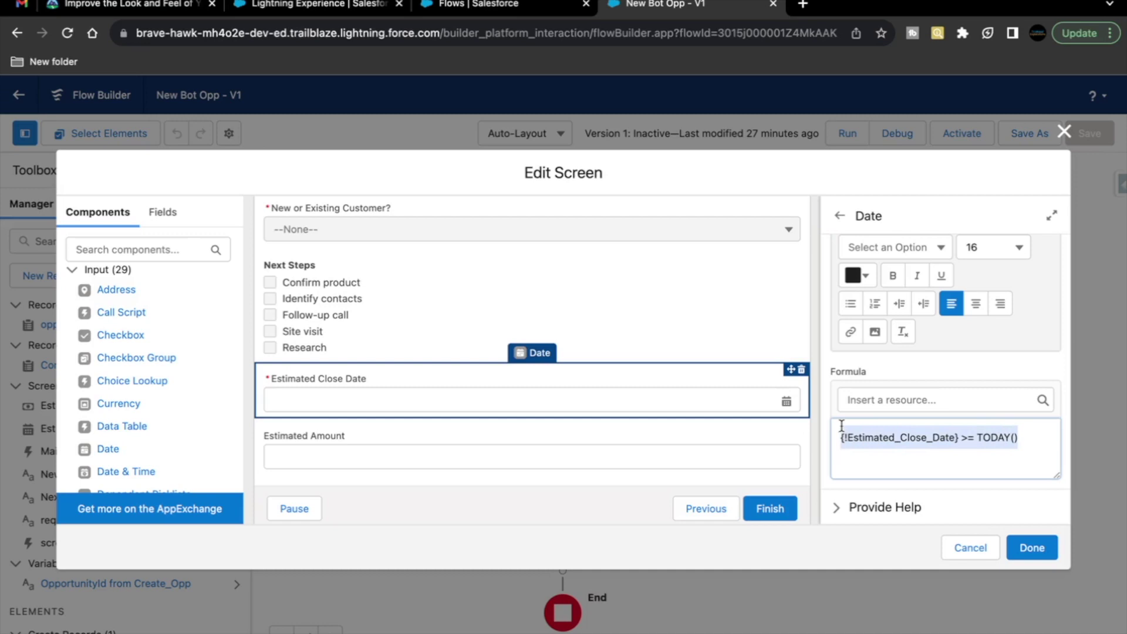
left_click(843, 426)
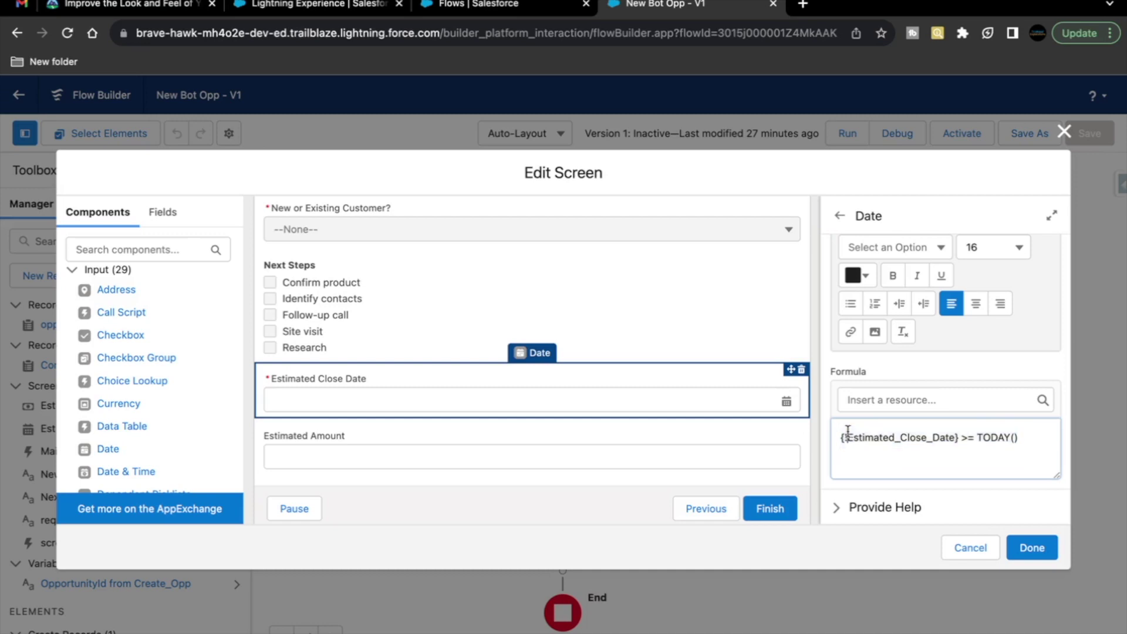
scroll(845, 429, "up", 1)
left_click(129, 6)
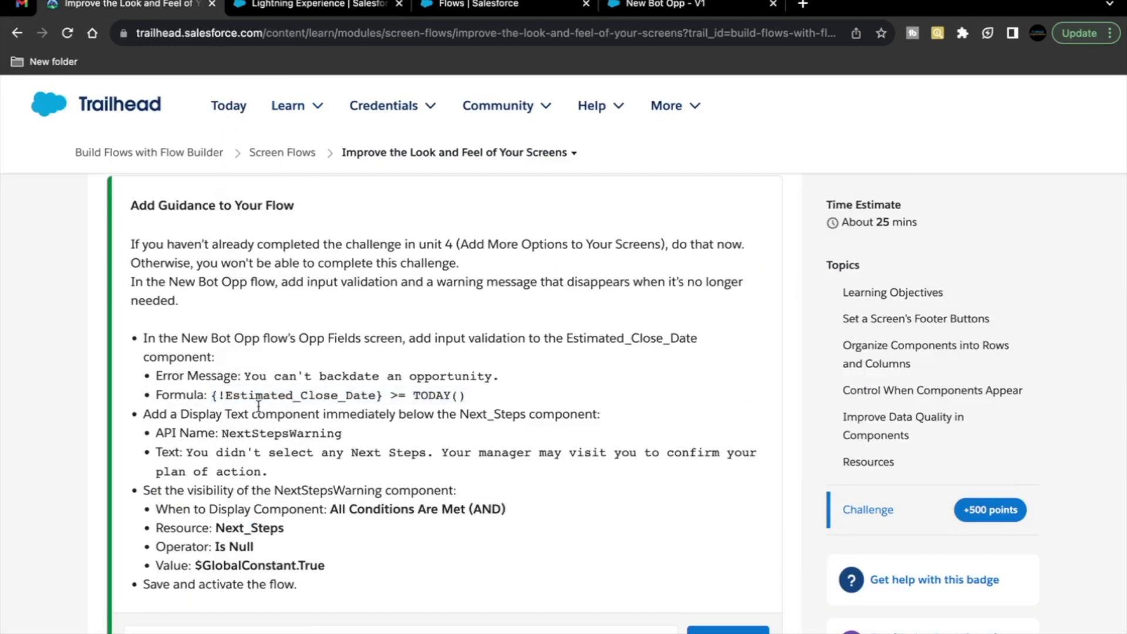
double_click(428, 394)
left_click(303, 413)
left_click_drag(181, 415, 321, 415)
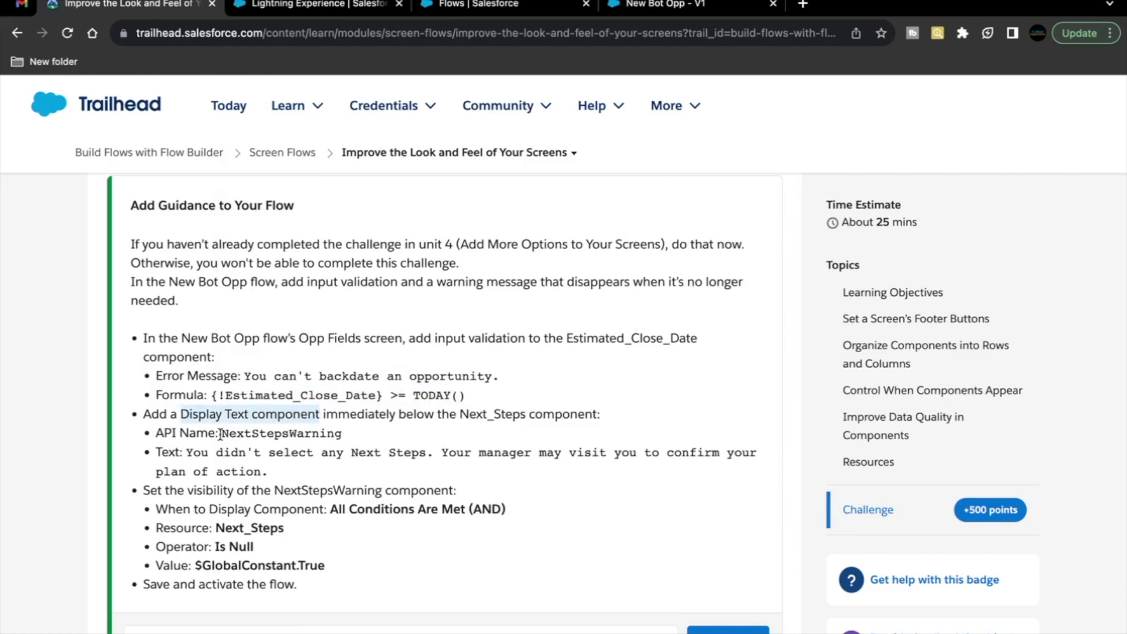
left_click_drag(219, 433, 368, 438)
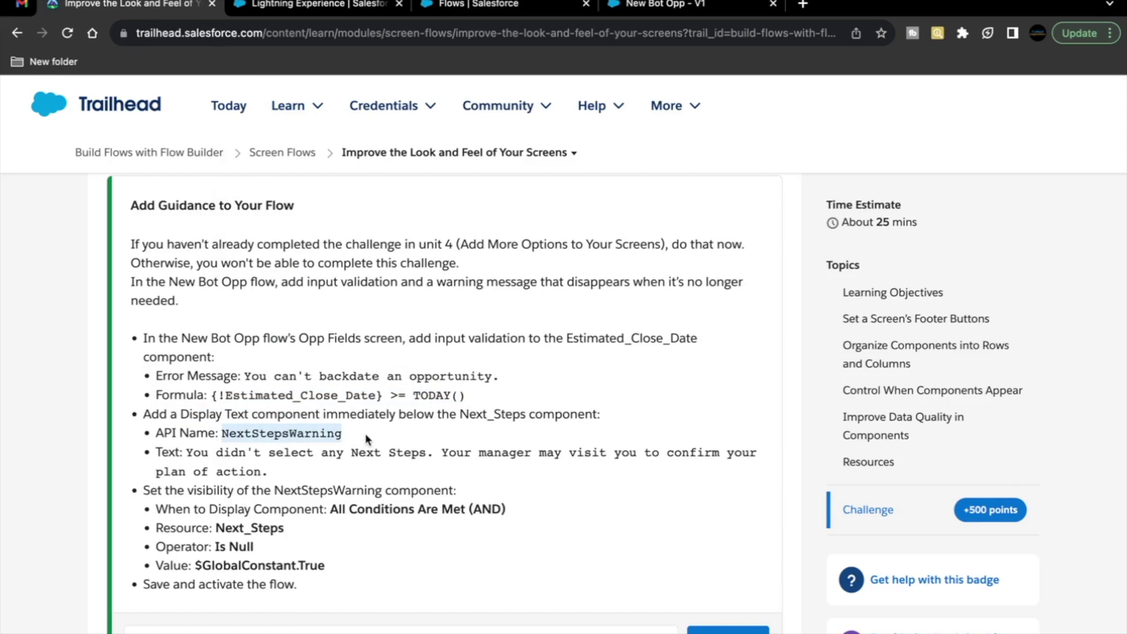
Step: Place a Display Text component found via 'disp' under Next Steps and name it NextStepsWarning
left_click(662, 6)
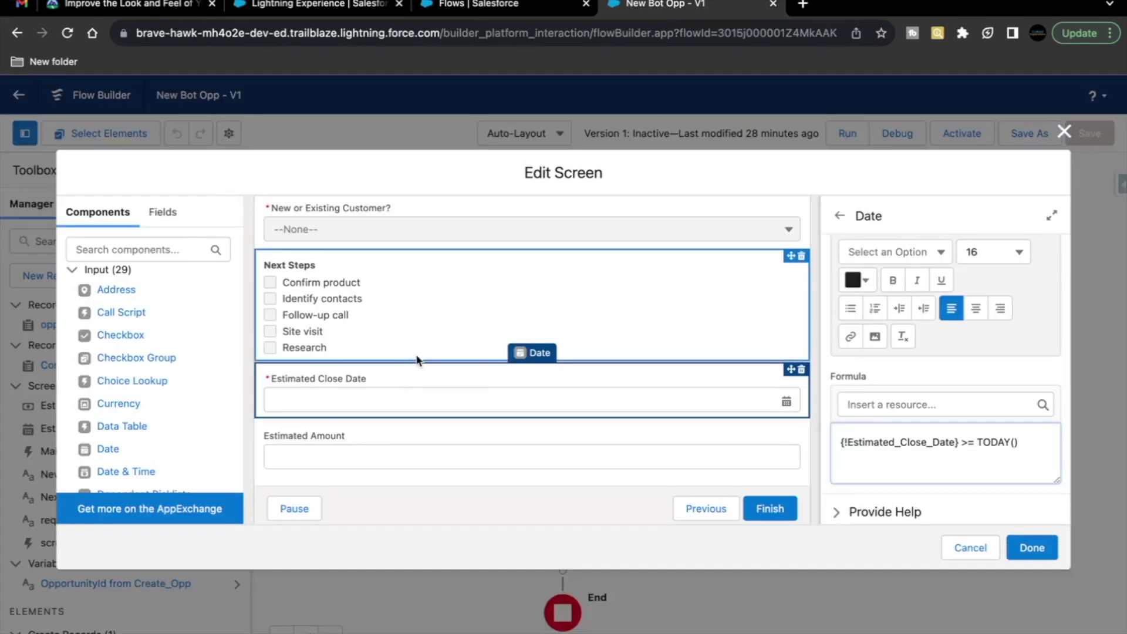
left_click(358, 317)
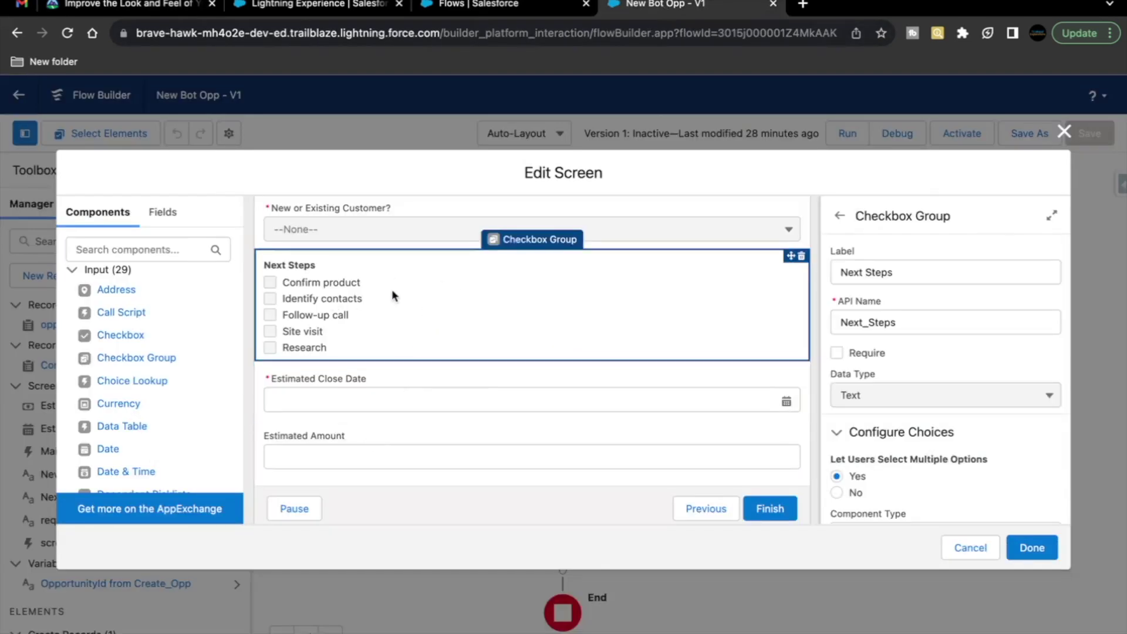
left_click(157, 249)
type("d")
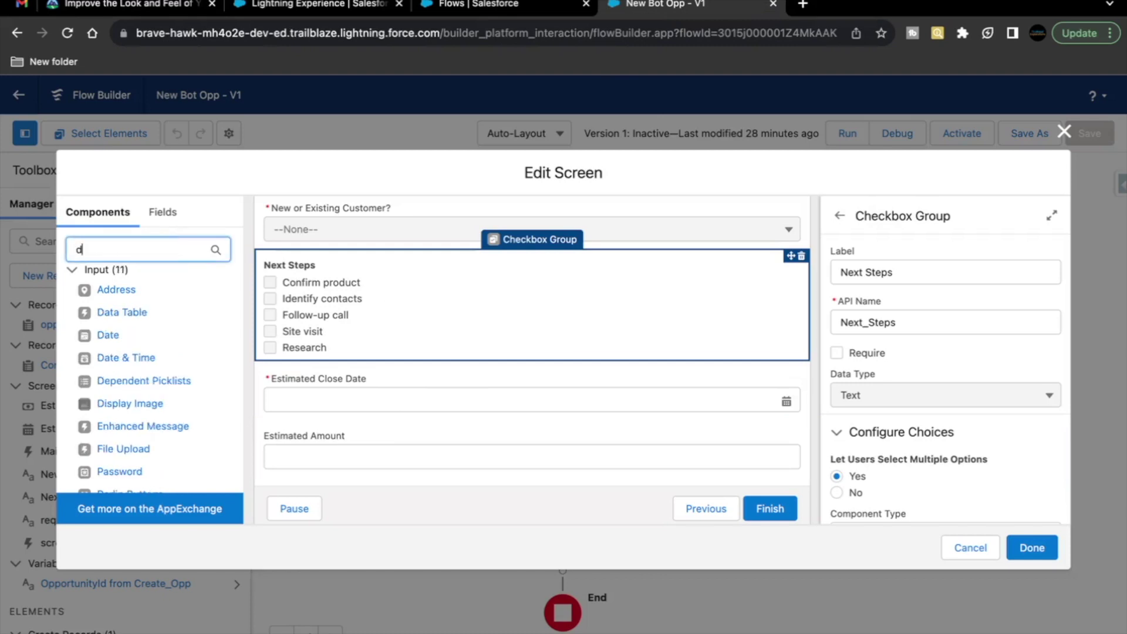
type("isp")
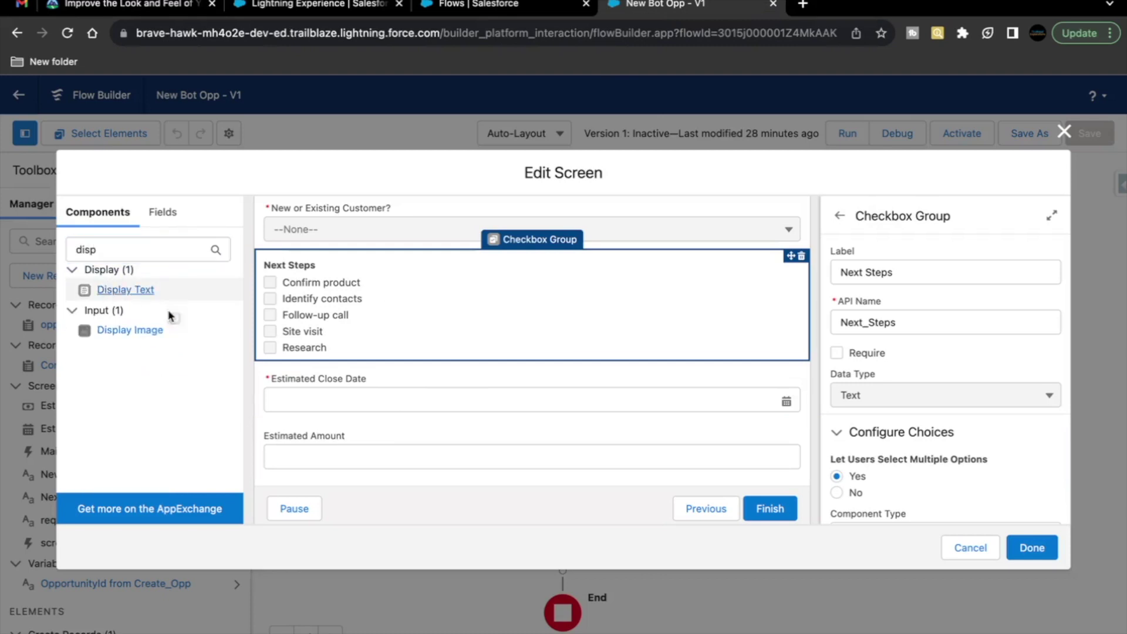
left_click_drag(153, 290, 317, 377)
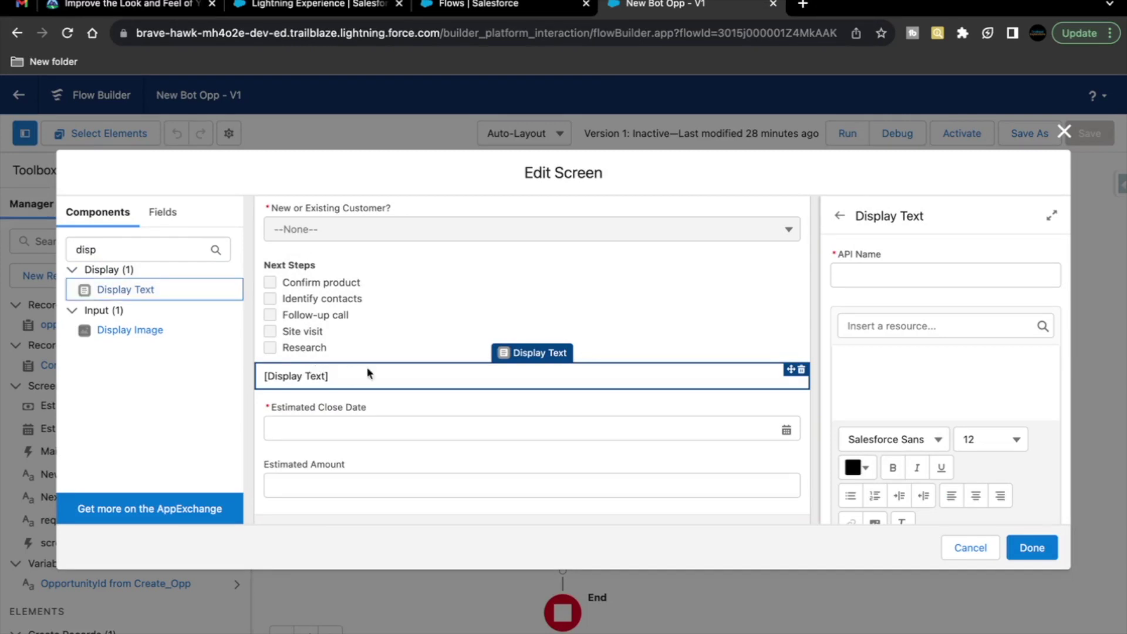
left_click(937, 276)
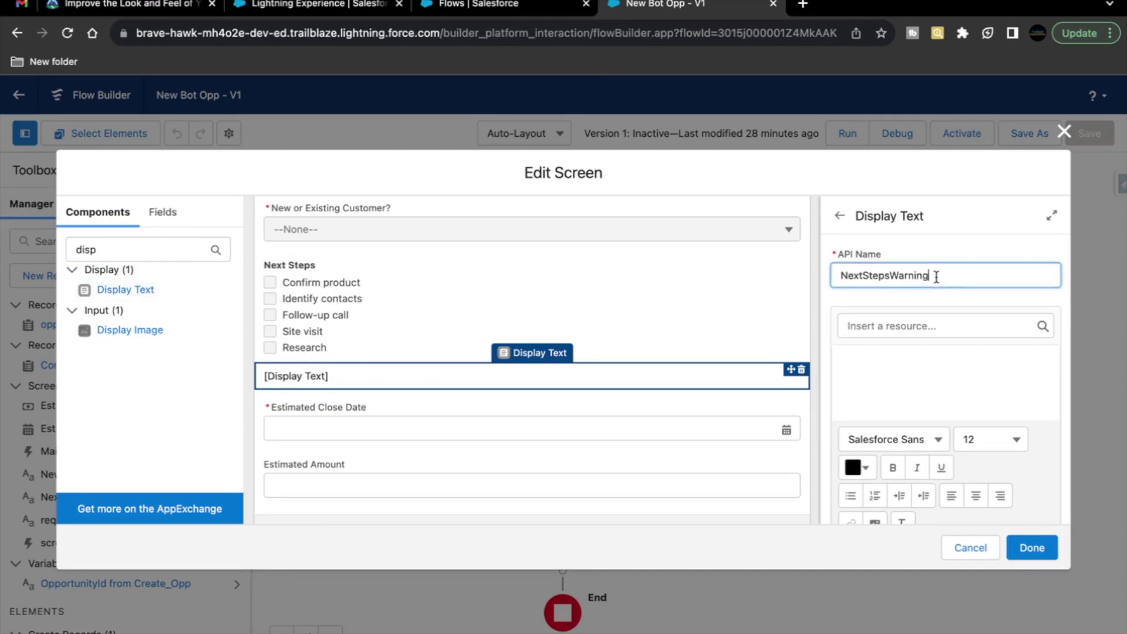
scroll(909, 323, "down", 2)
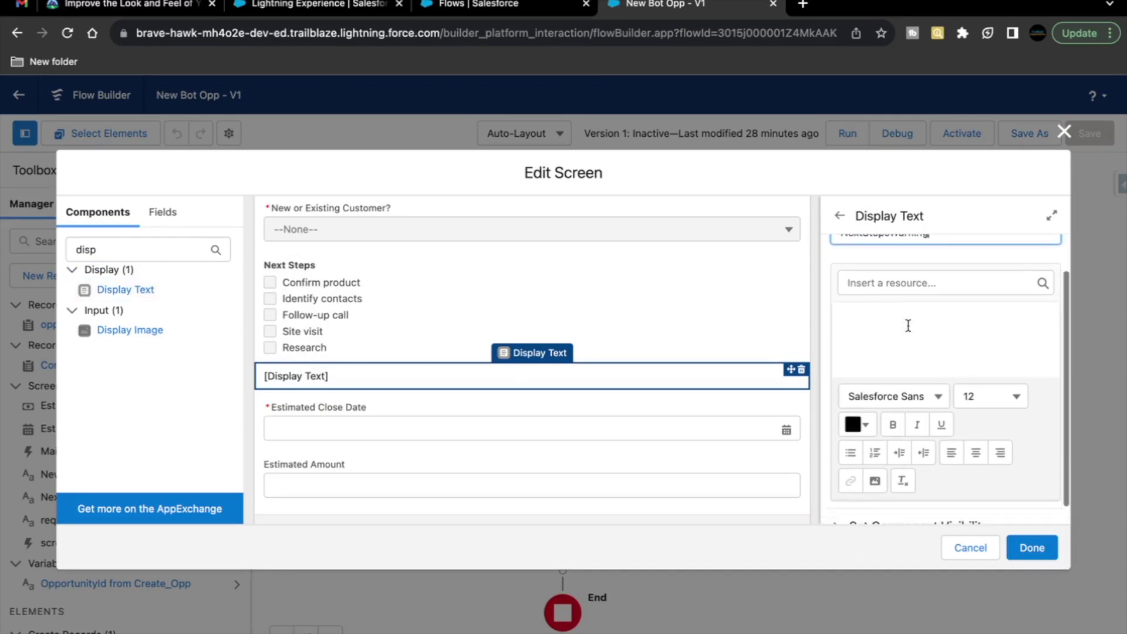
scroll(908, 325, "down", 1)
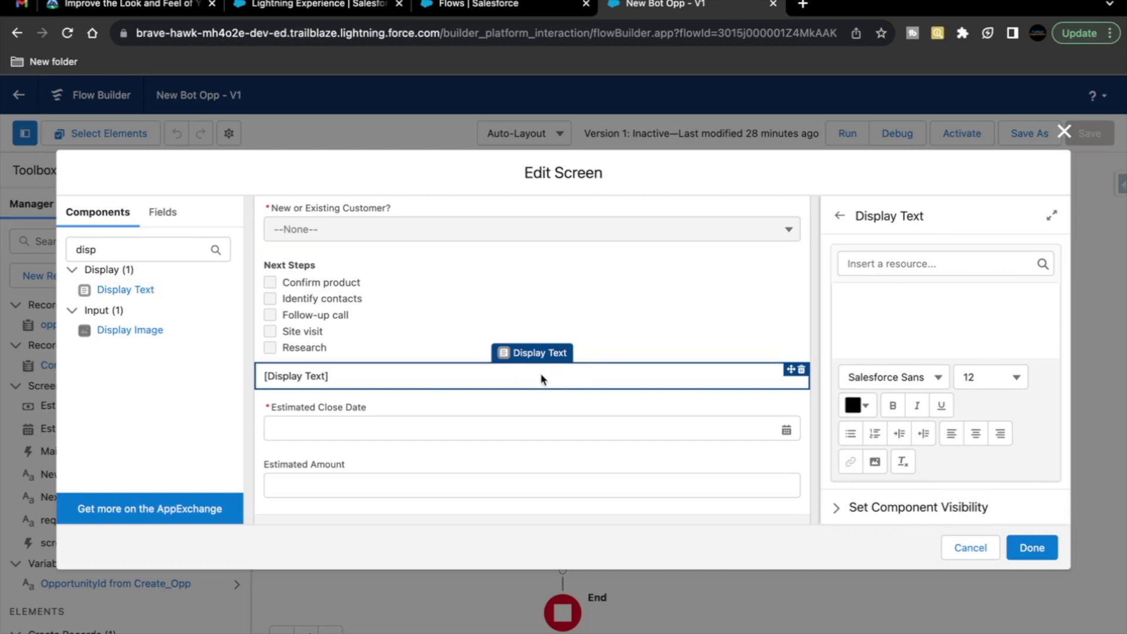
left_click(129, 5)
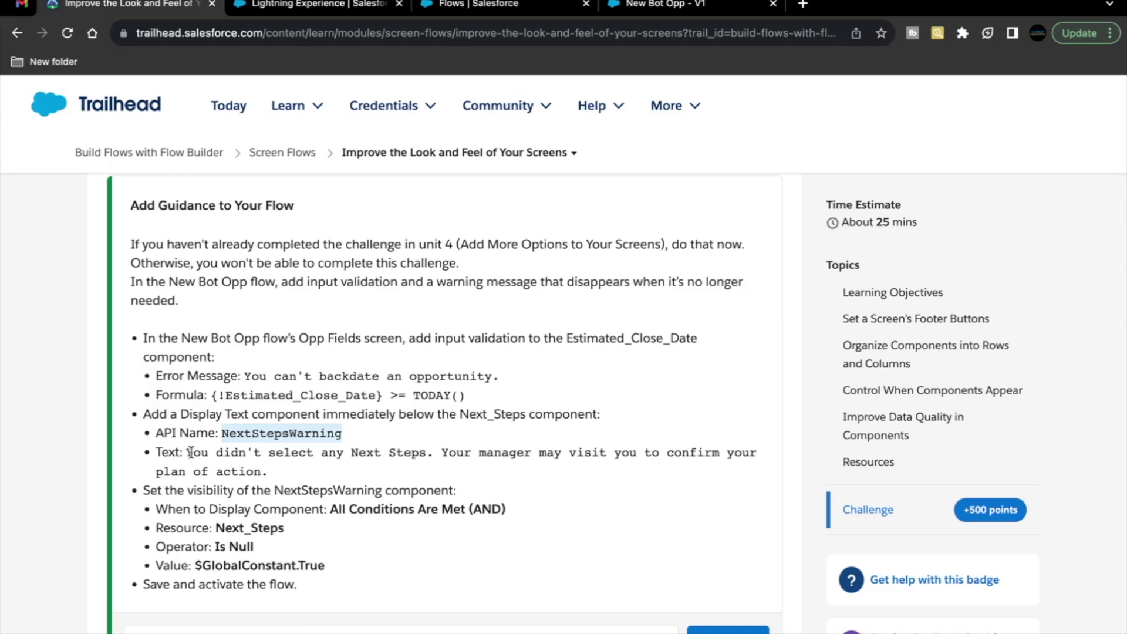
Step: Paste the challenge's no-Next-Steps, manager-may-visit warning sentence into the NextStepsWarning text box
left_click_drag(189, 452, 272, 477)
key("ctrl+c")
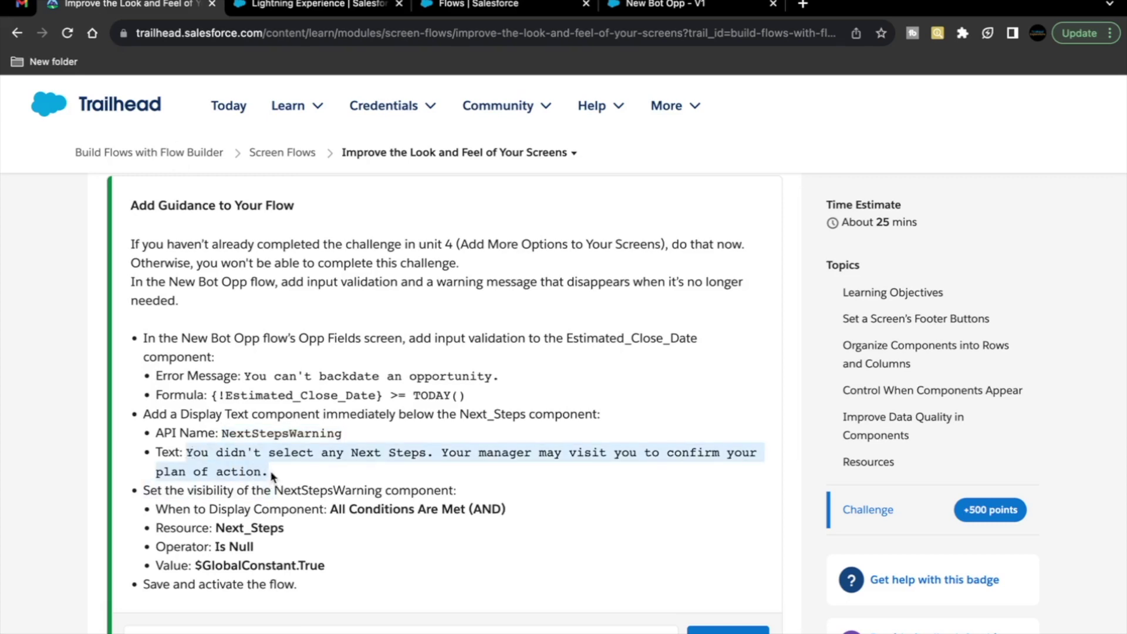
left_click(648, 4)
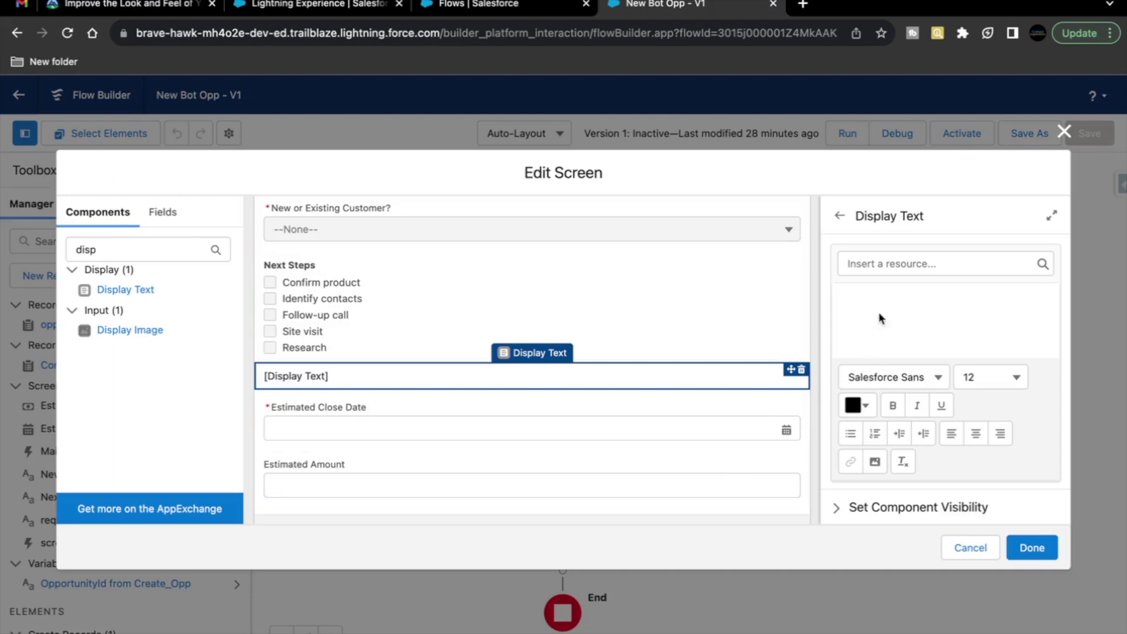
left_click(879, 319)
scroll(880, 314, "up", 2)
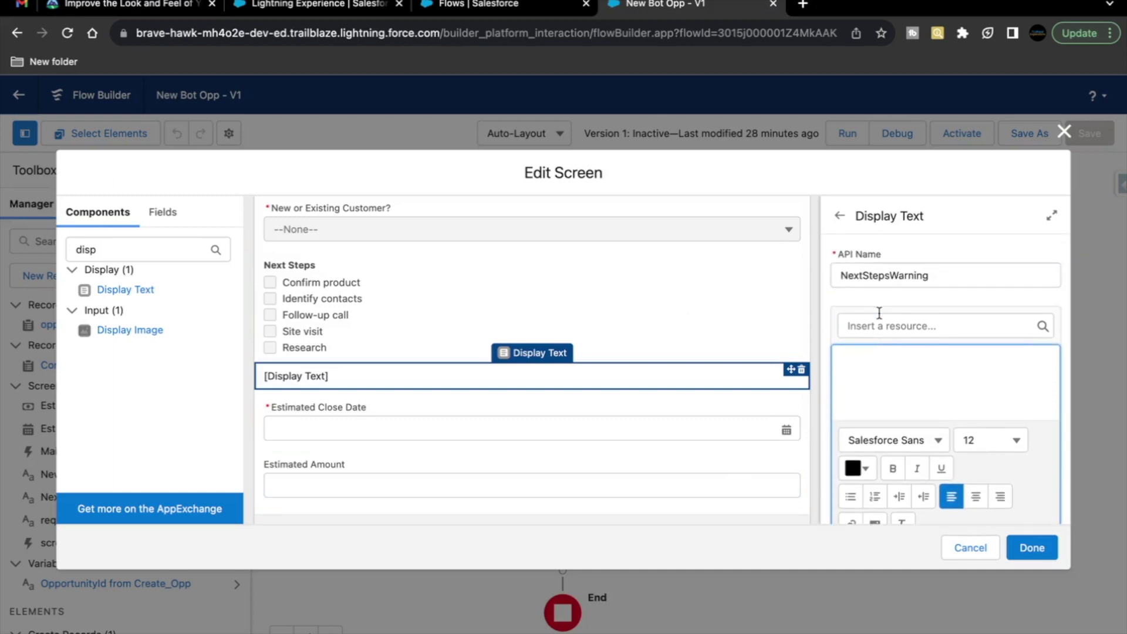
key("ctrl+v")
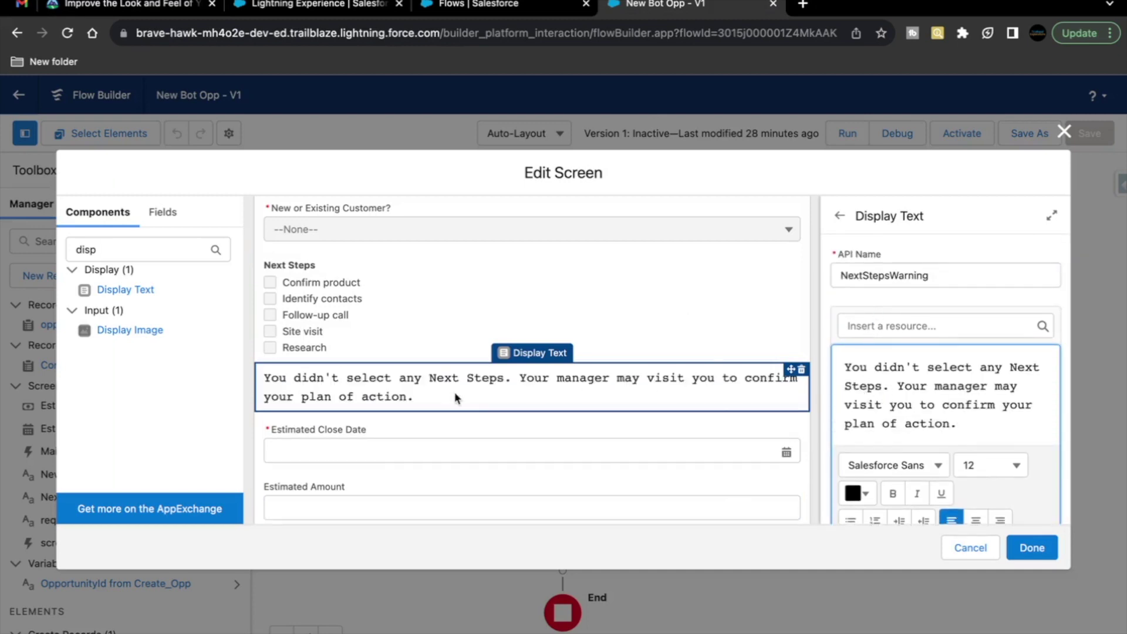
left_click_drag(963, 425, 844, 368)
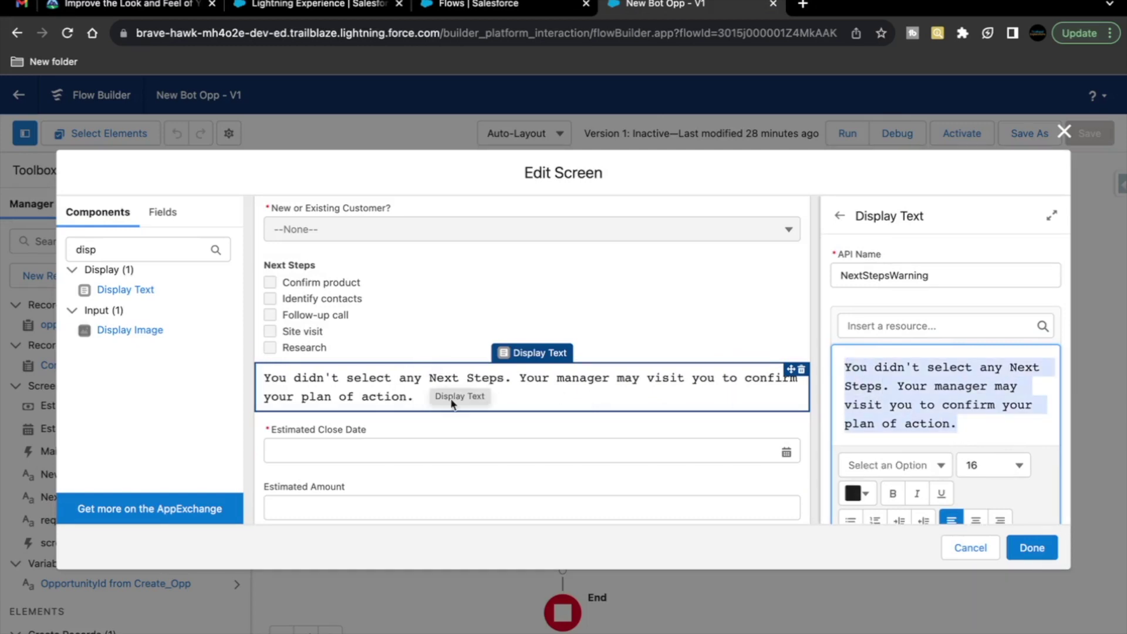
left_click(415, 387)
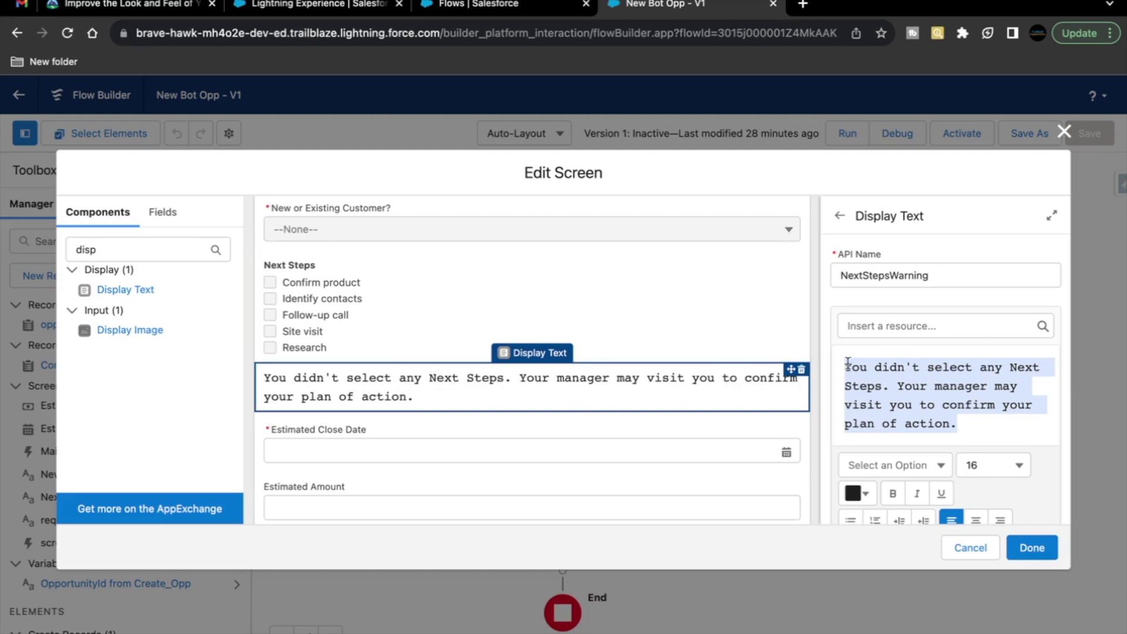
scroll(905, 416, "down", 3)
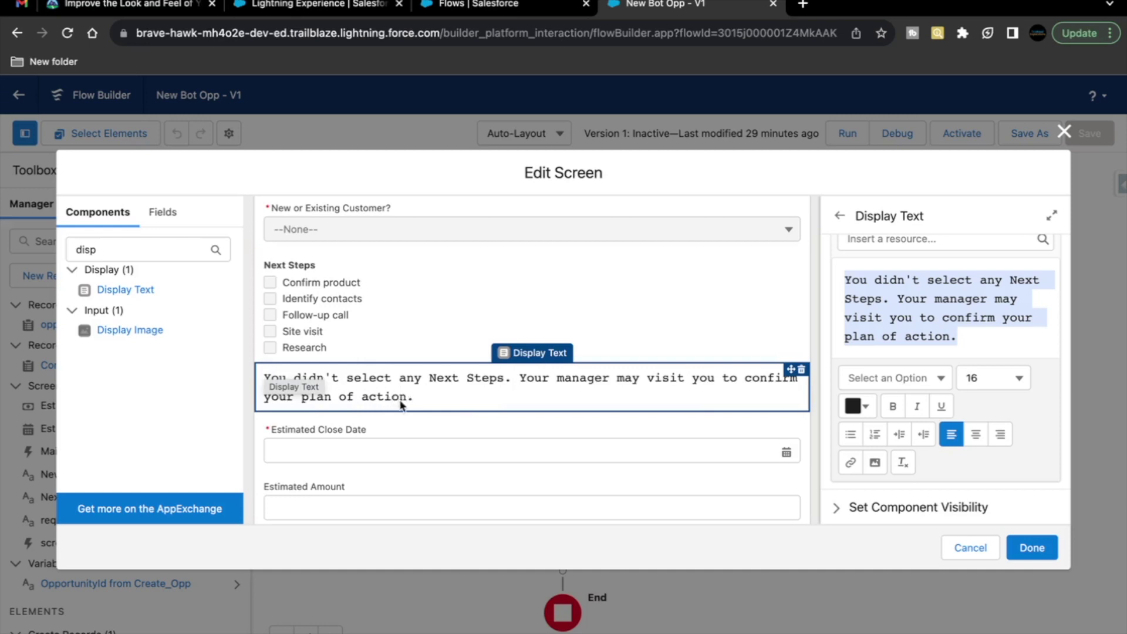
Step: Inspect the Next Steps checkbox group and the NextStepsWarning component to confirm their placement
left_click(372, 320)
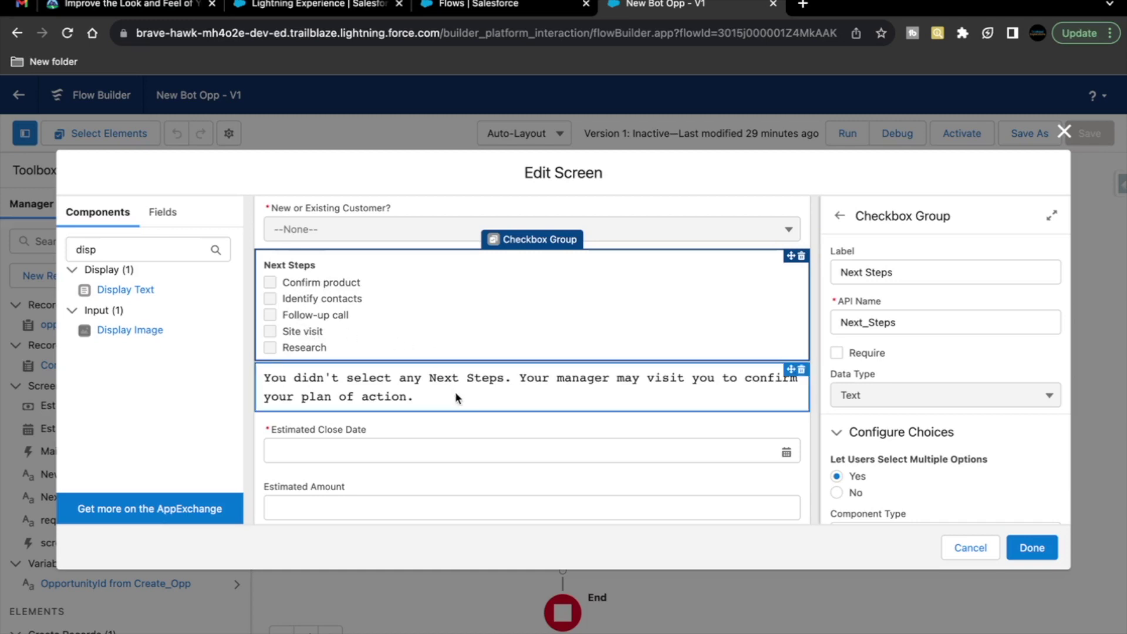
left_click(767, 394)
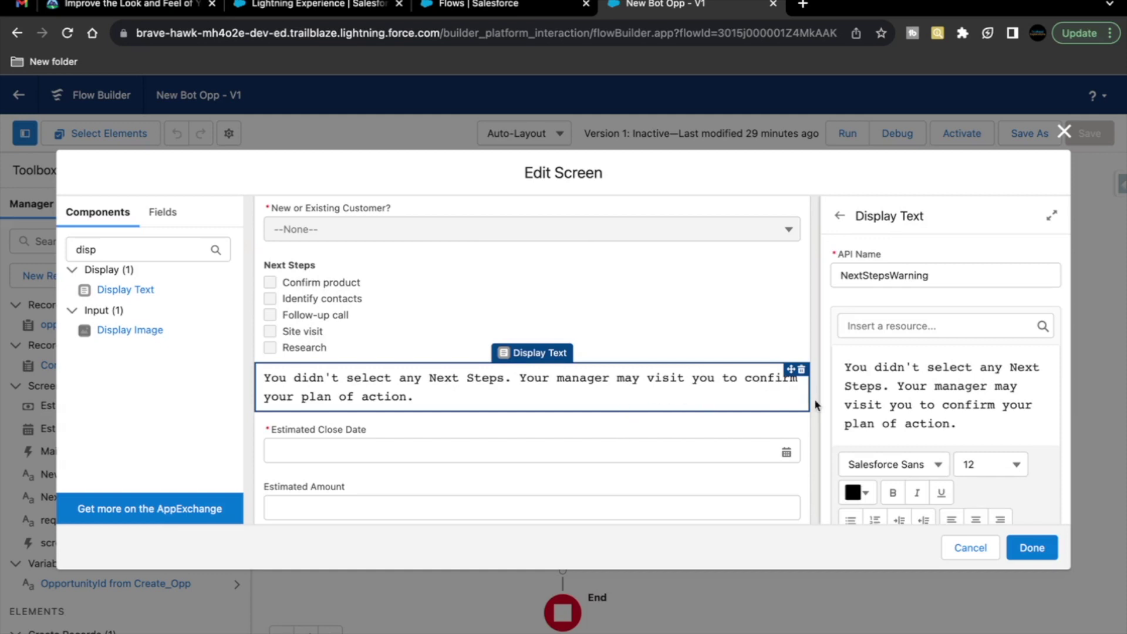
scroll(828, 399, "down", 3)
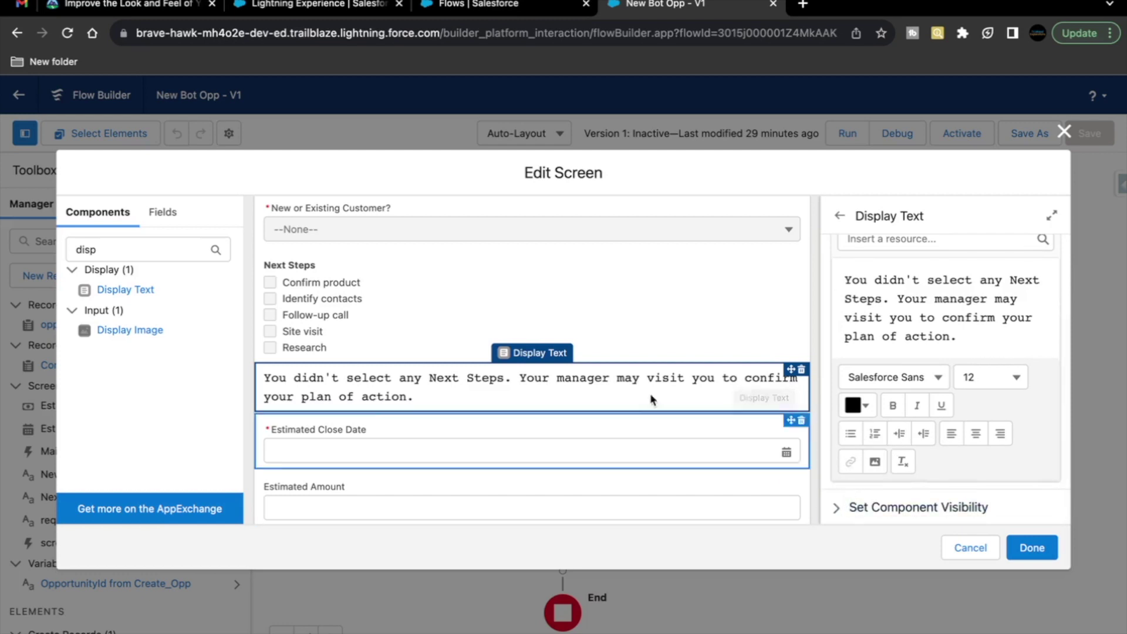
left_click(434, 325)
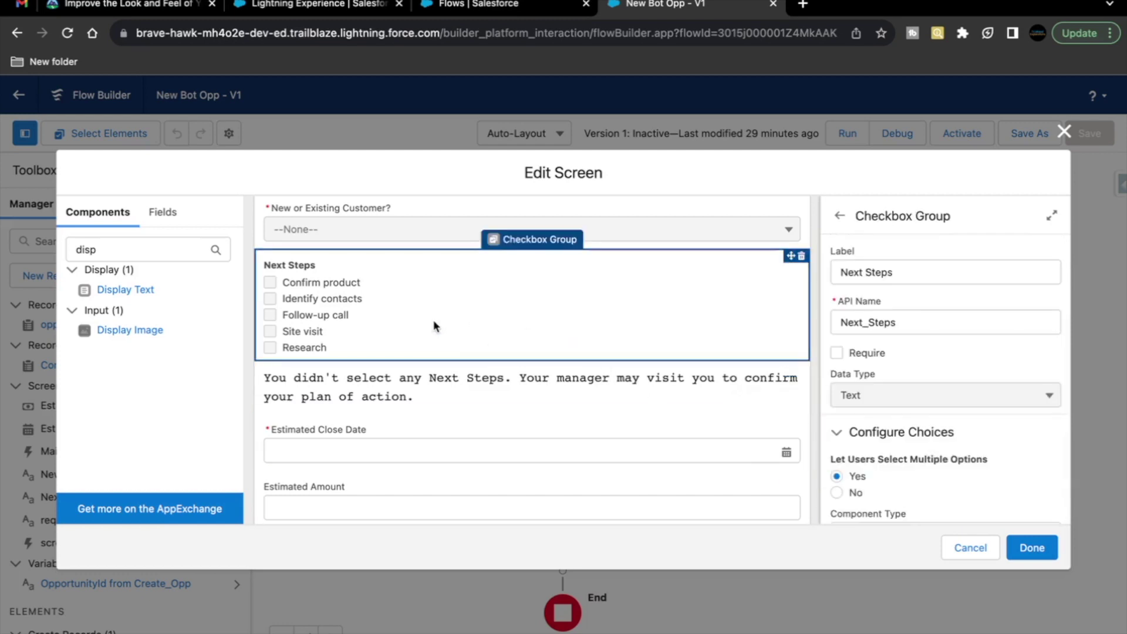
left_click(688, 380)
Step: Set the warning's component visibility to All Conditions Are Met
scroll(858, 437, "down", 1)
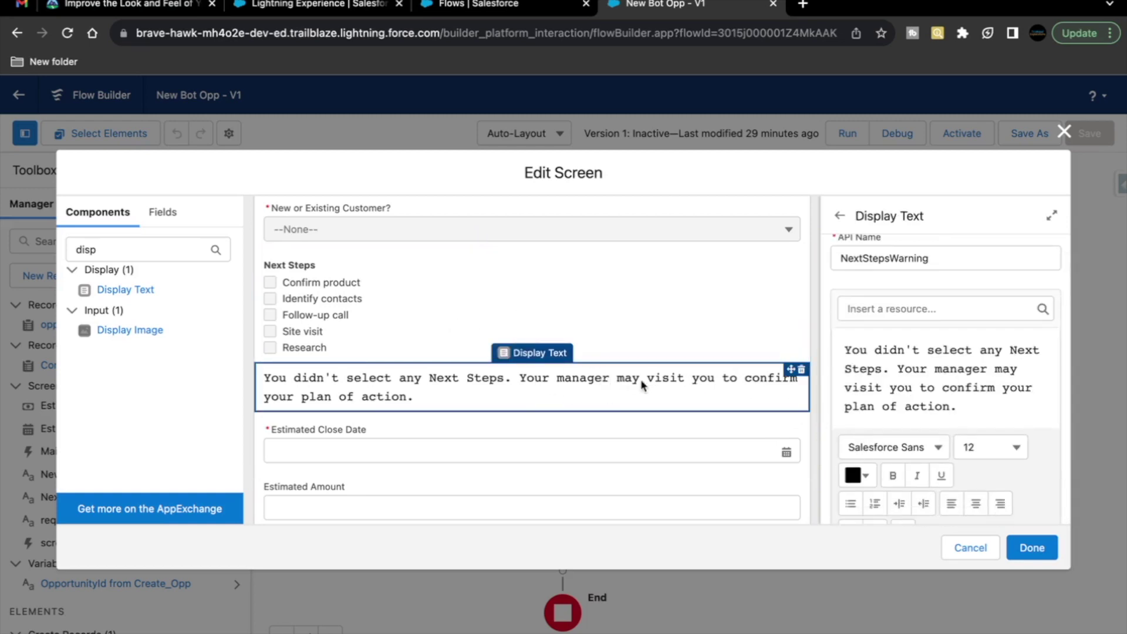
scroll(892, 472, "down", 3)
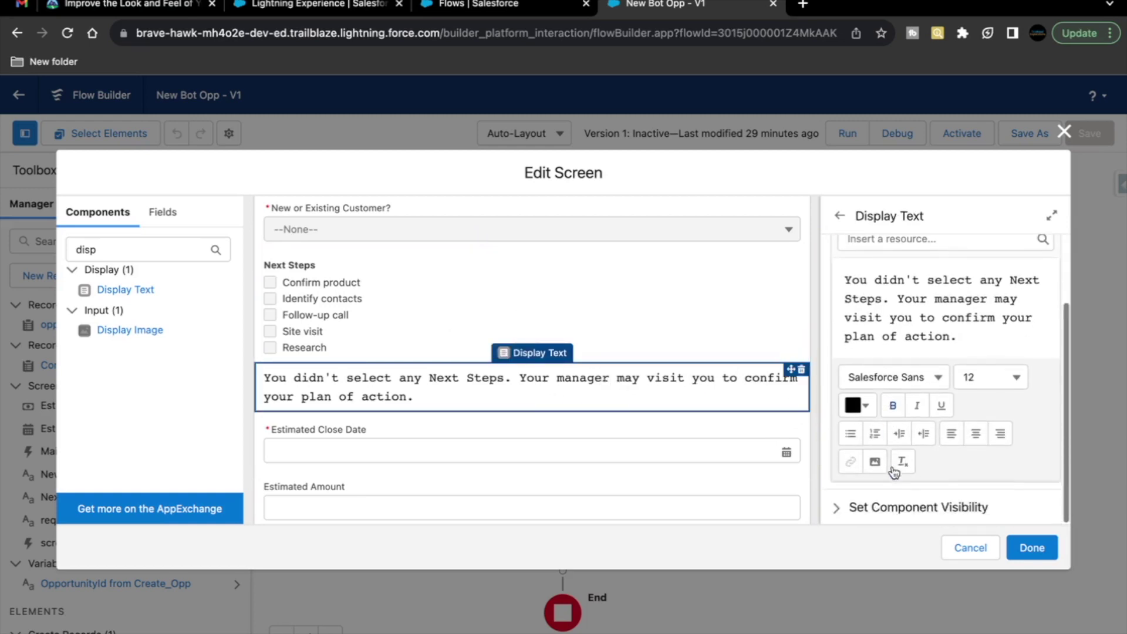
left_click(838, 508)
scroll(839, 505, "down", 3)
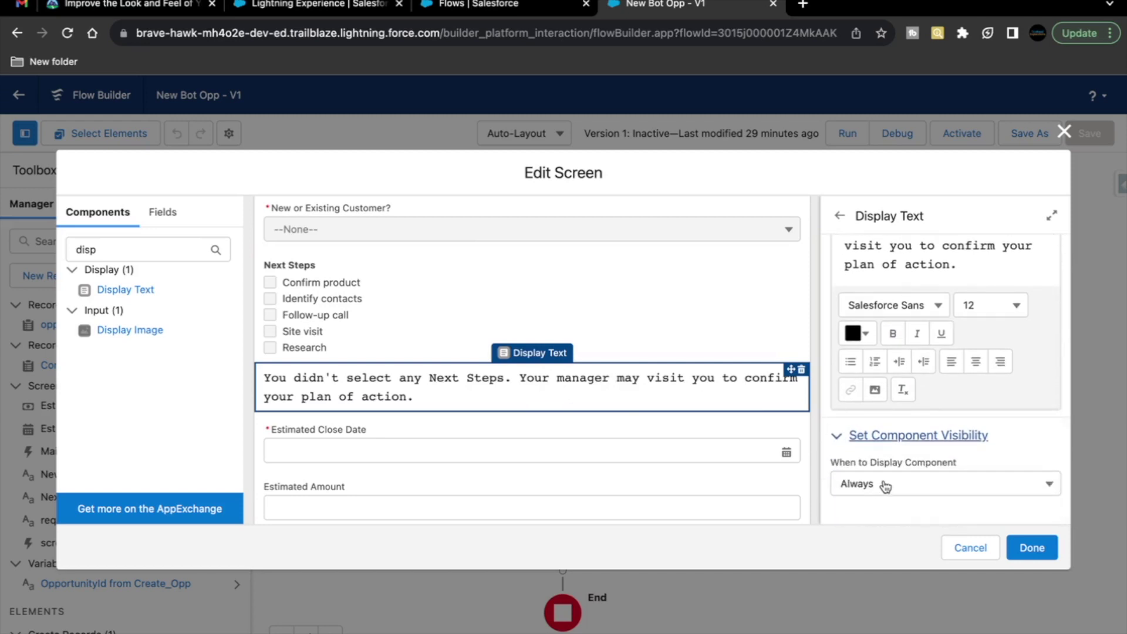
left_click(887, 485)
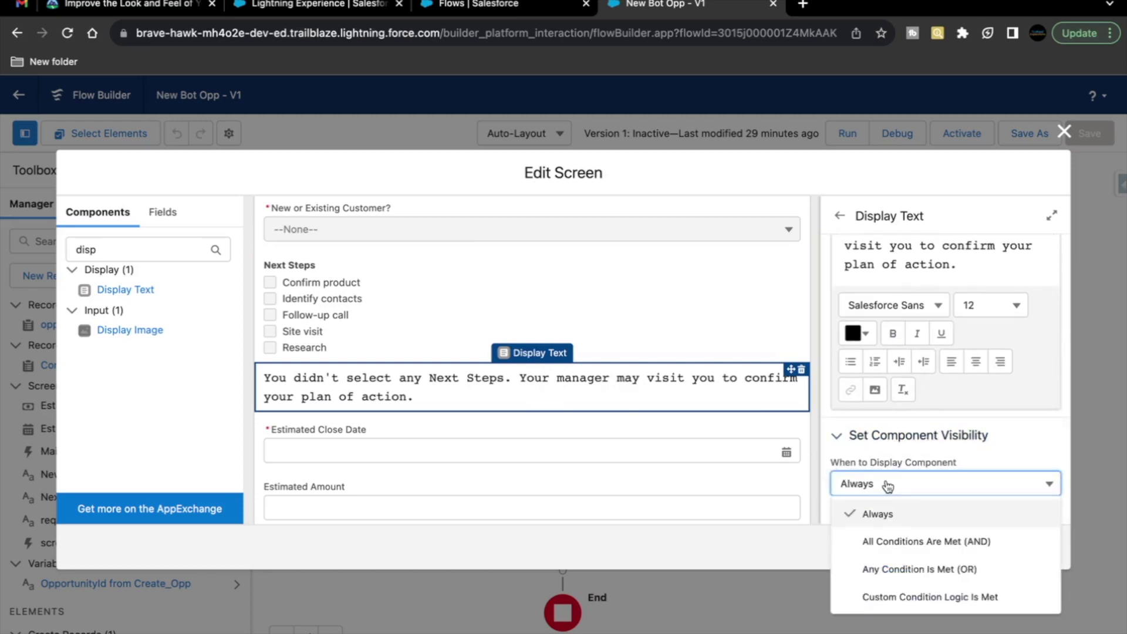
left_click(895, 543)
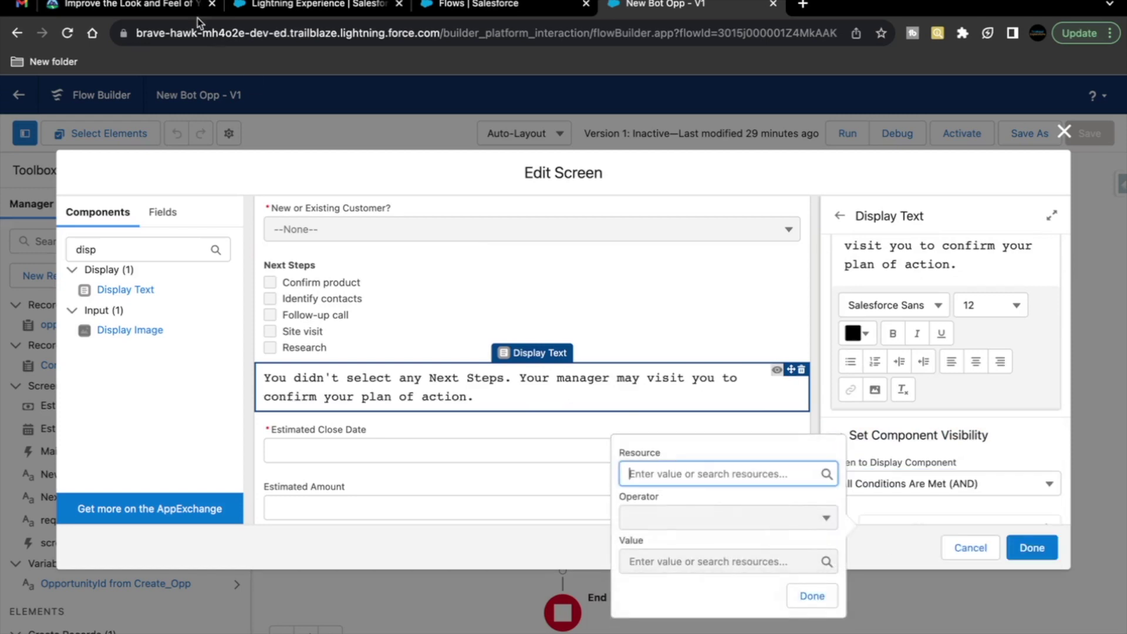
Step: Review the challenge's required visibility resource, operator and value in Trailhead
left_click(87, 13)
left_click(337, 512)
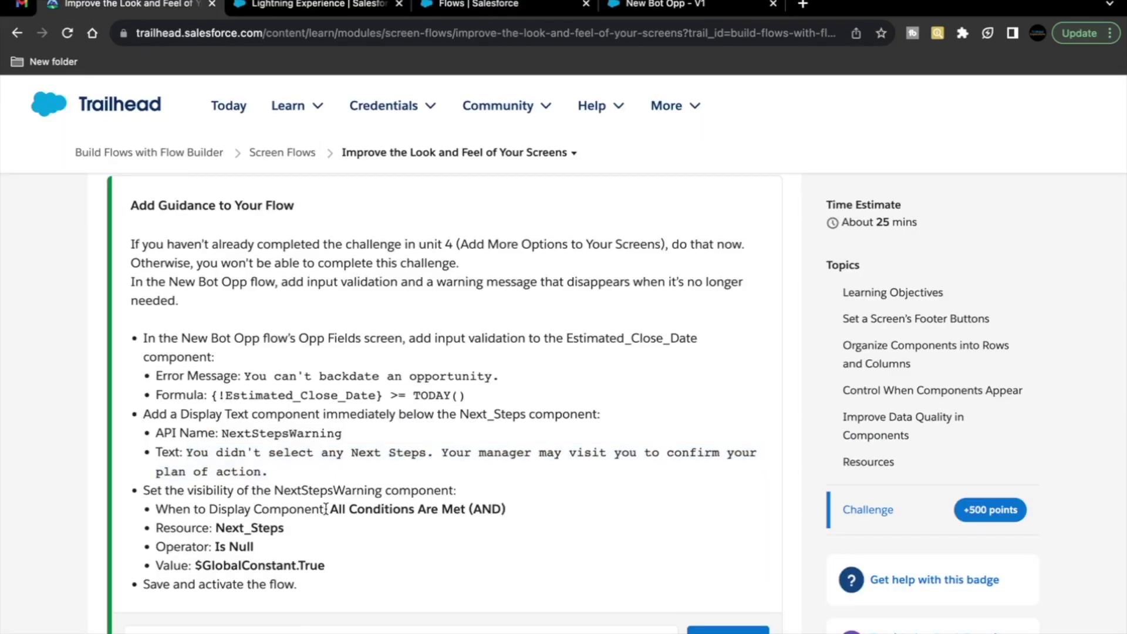
left_click_drag(326, 509, 509, 511)
left_click(511, 515)
left_click_drag(214, 528, 324, 568)
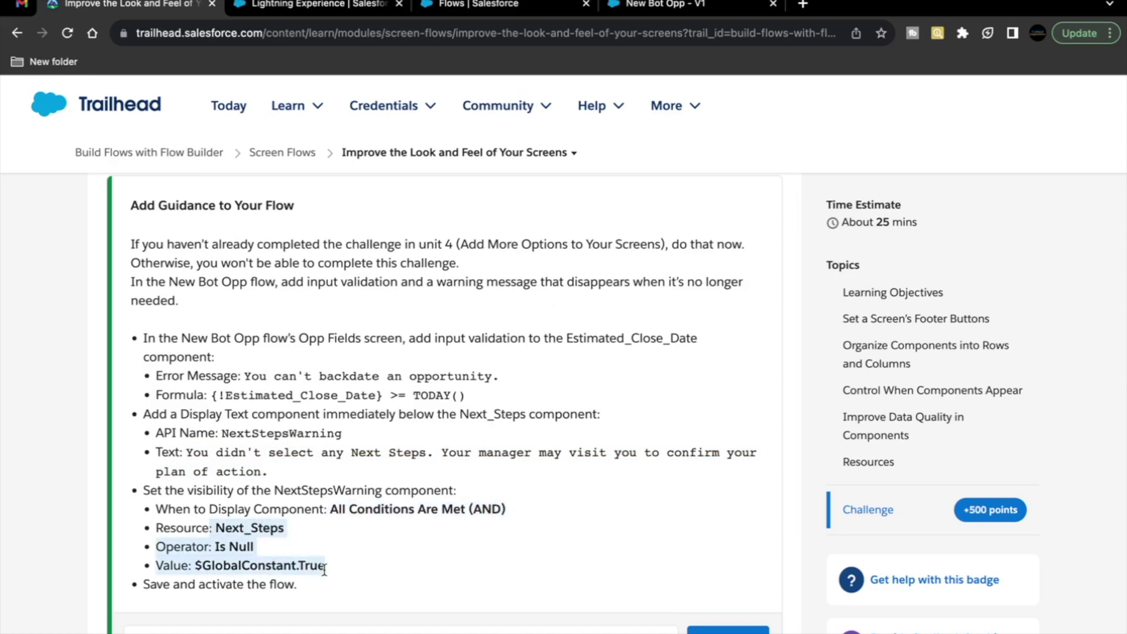
left_click(324, 568)
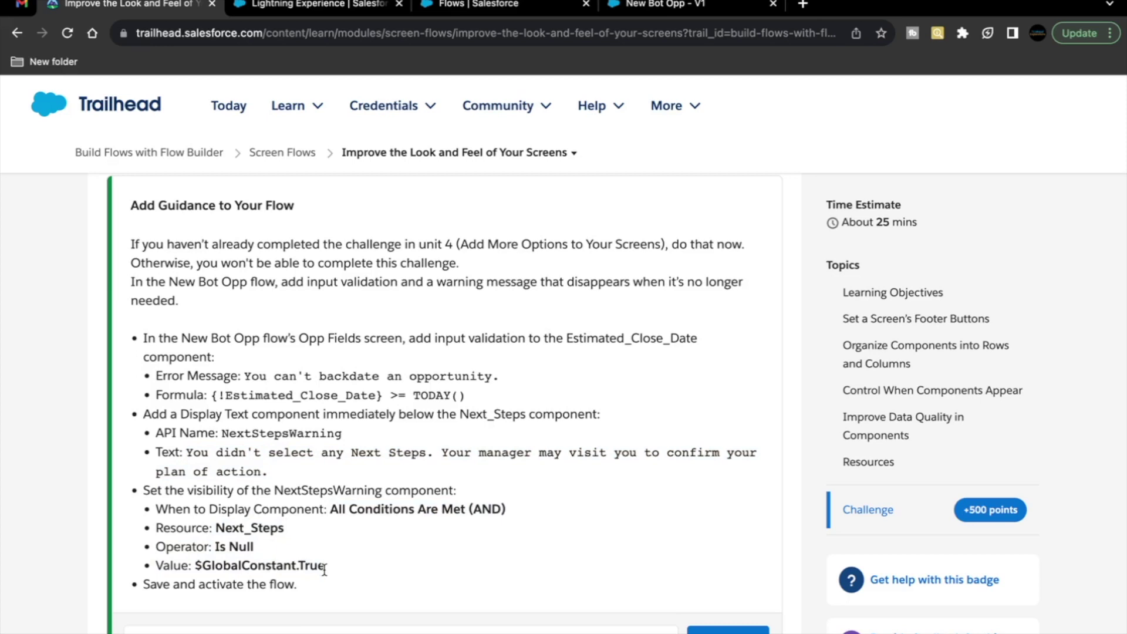
Step: Add the visibility condition Next_Steps Is Null $GlobalConstant.True
left_click(664, 5)
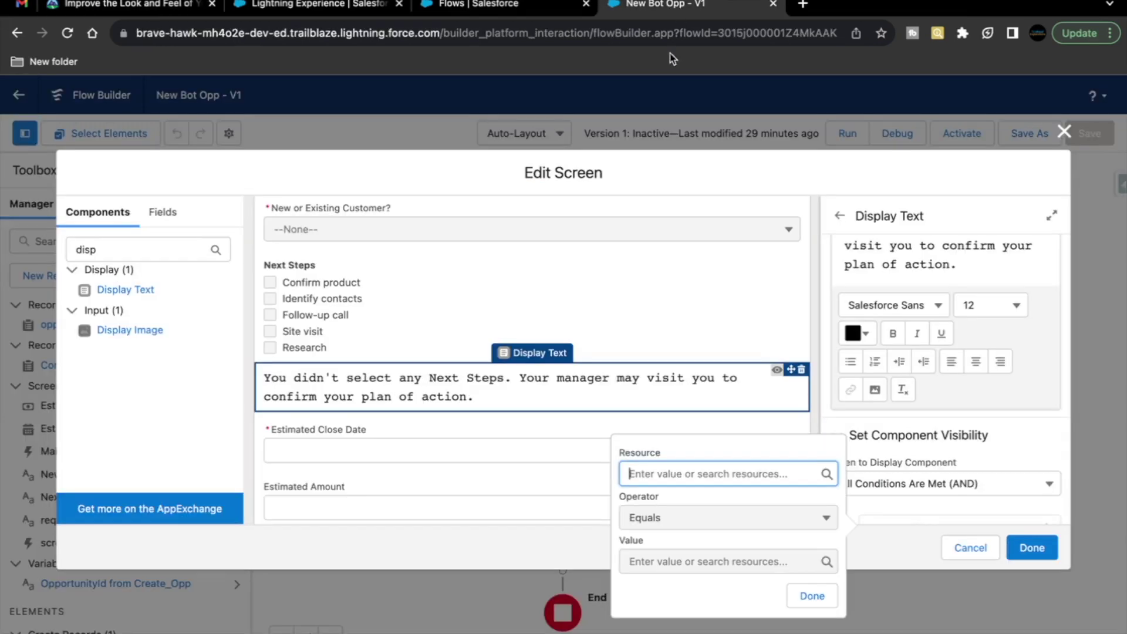
left_click(709, 473)
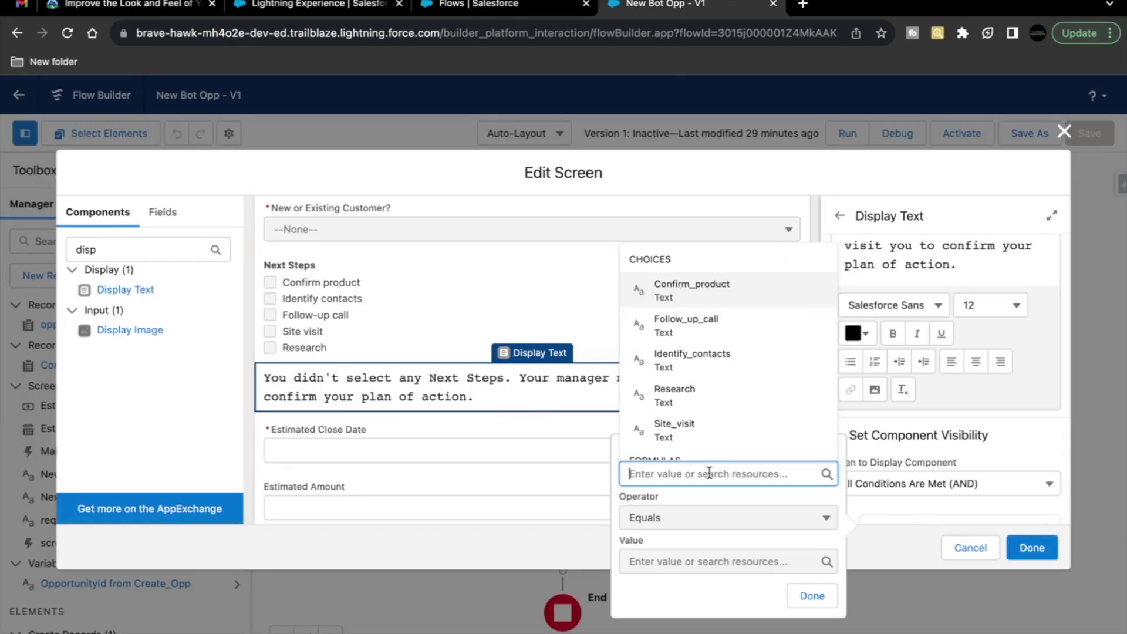
type("next")
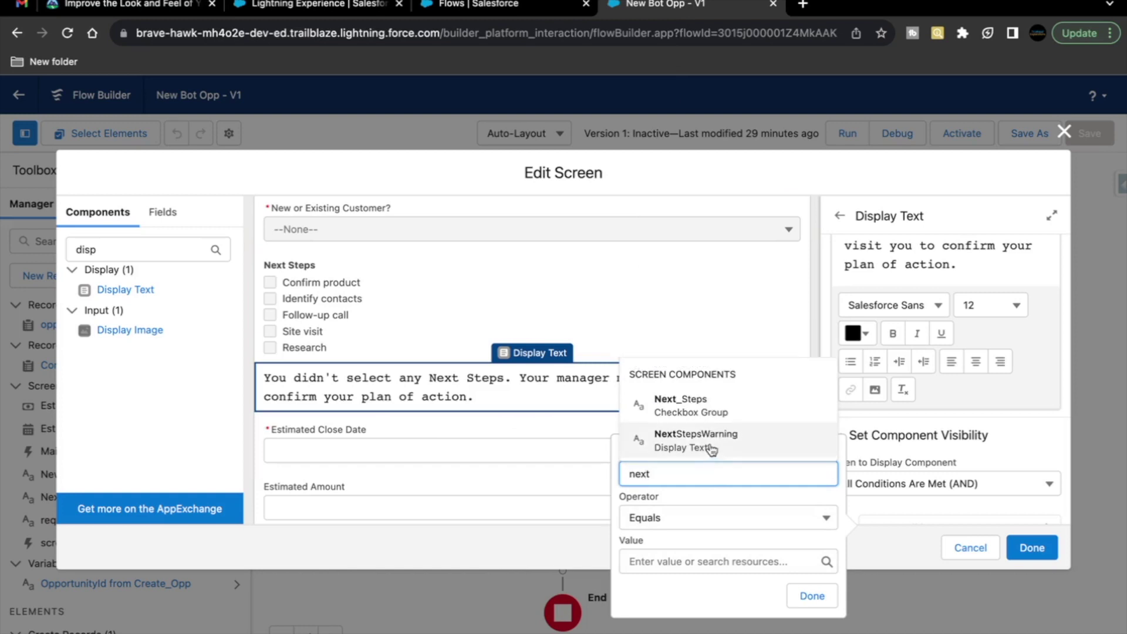
left_click(728, 412)
left_click(681, 519)
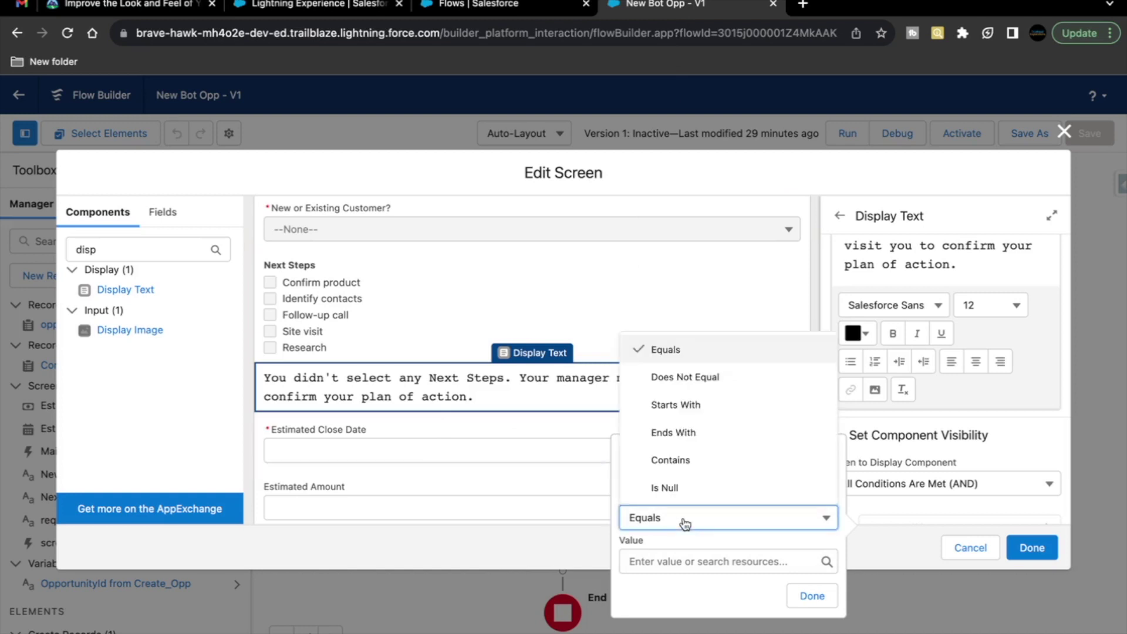
left_click(691, 486)
left_click(689, 561)
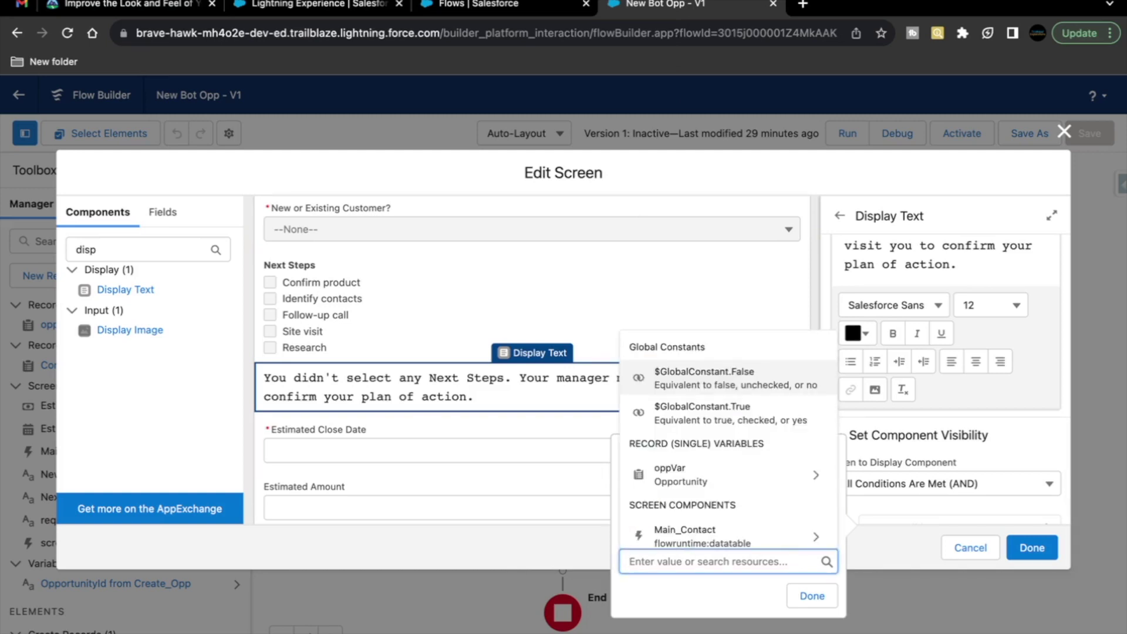
type("true")
left_click(704, 464)
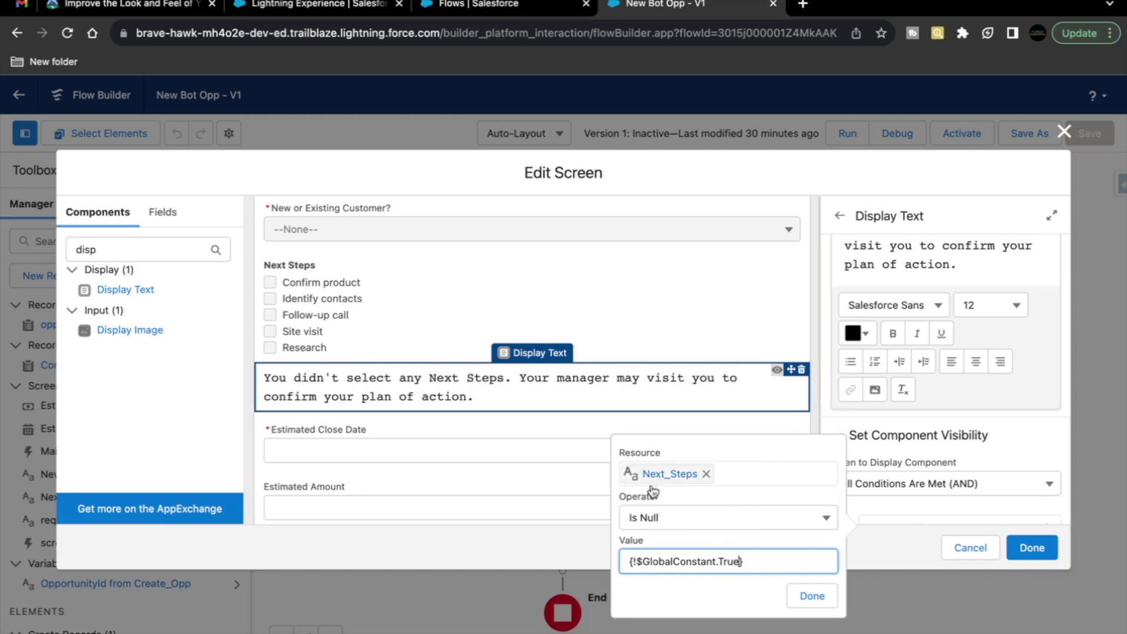
left_click(811, 597)
Step: Close the screen editor with Done and save the flow
scroll(910, 452, "down", 2)
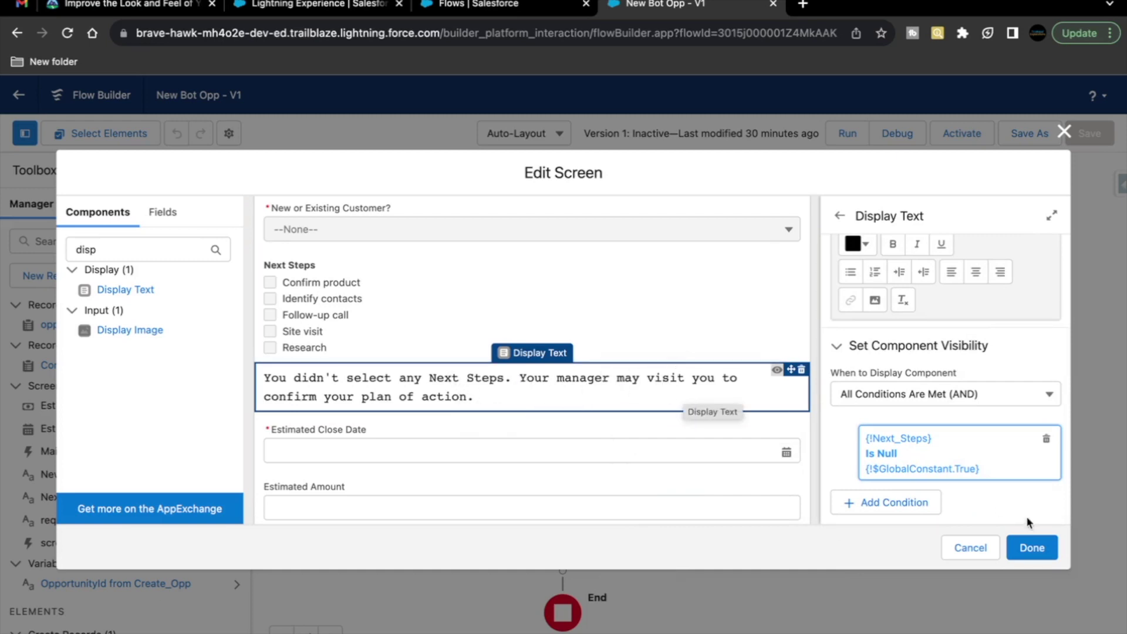
left_click(1025, 543)
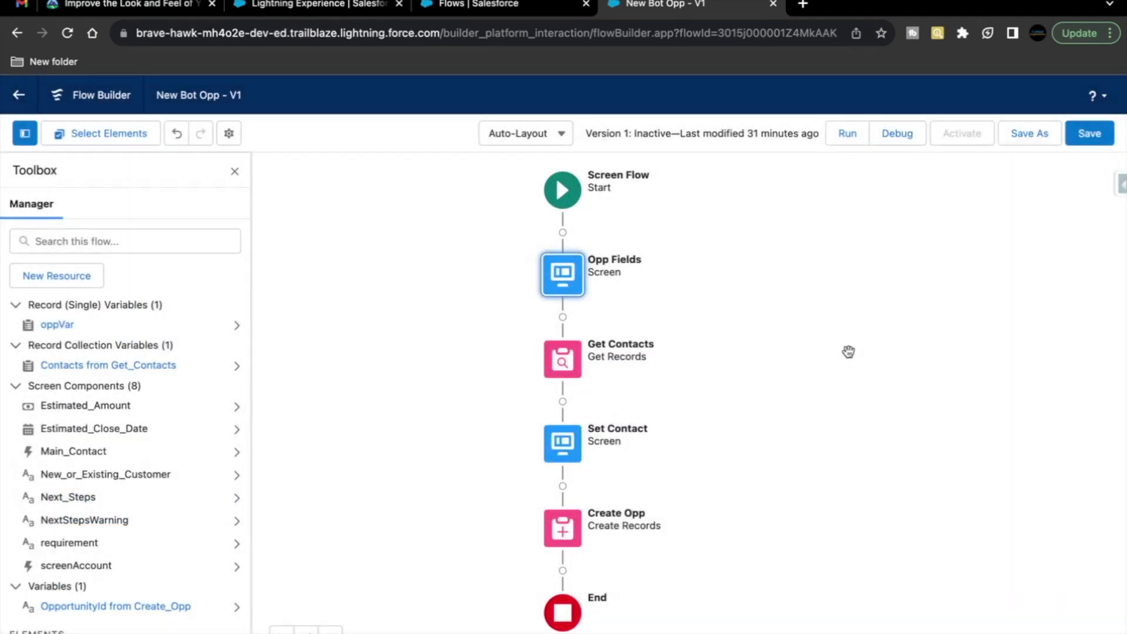
left_click(1088, 136)
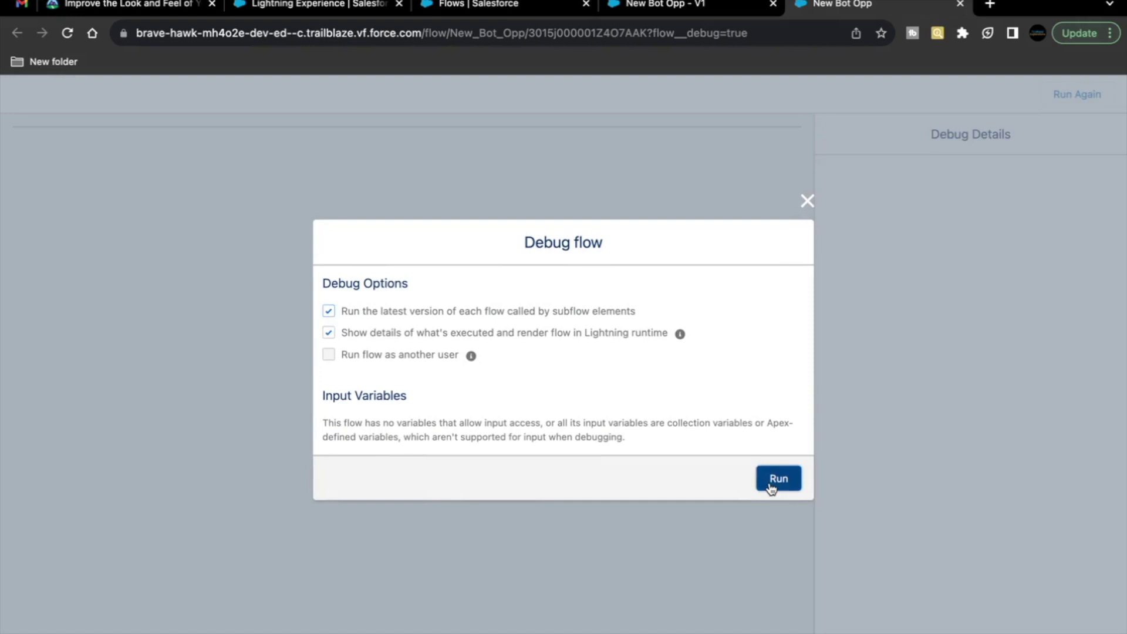
Step: Debug with Test Opp, Needs Analysis, Burlington Textiles Corp of America, Existing Customer - Downgrade, no Next Steps
left_click(770, 487)
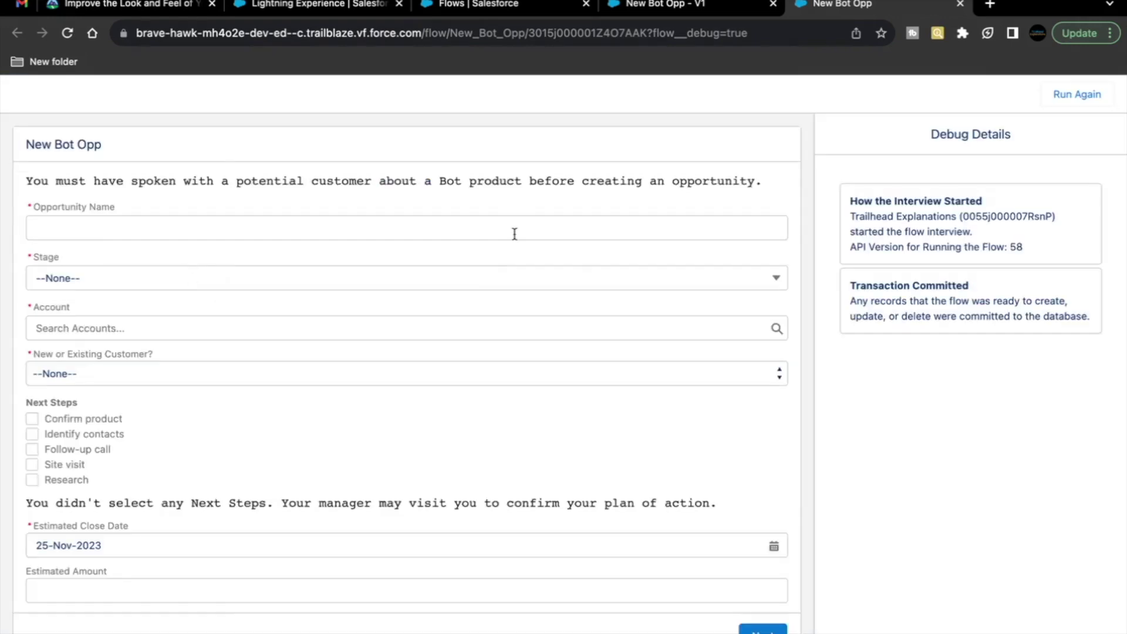
left_click(514, 233)
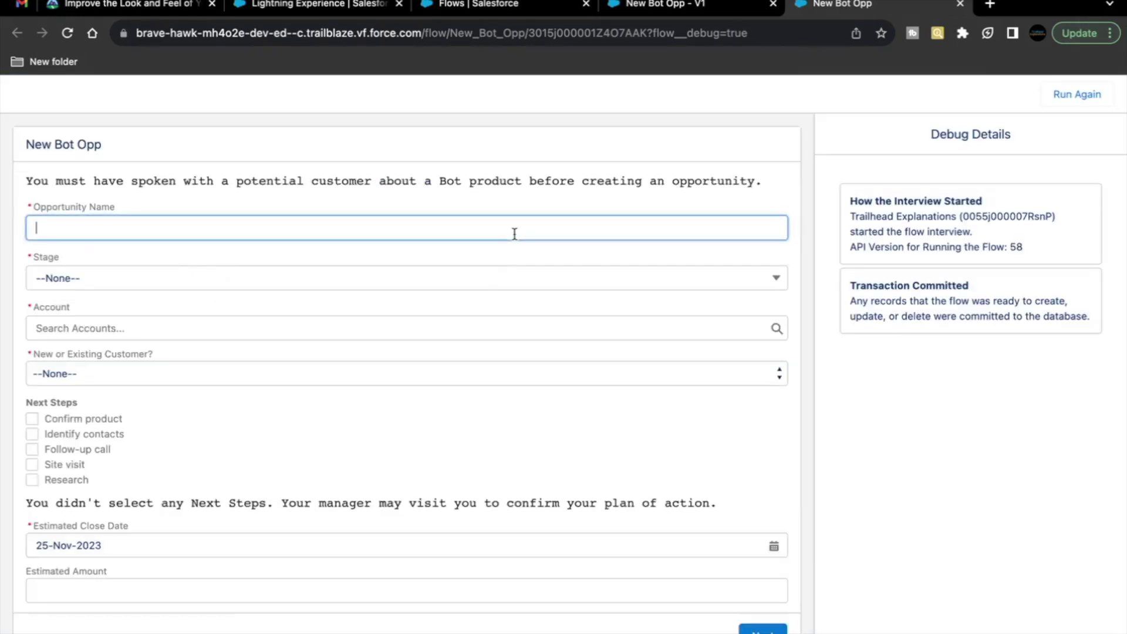
type("Test Opp")
left_click(515, 280)
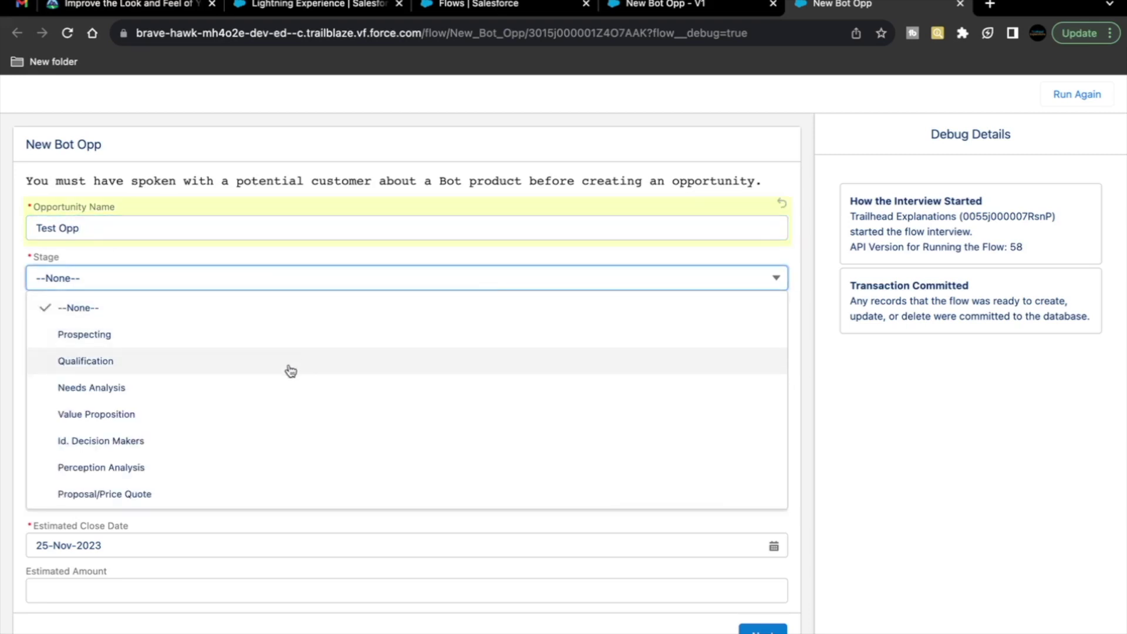
left_click(282, 383)
left_click(185, 330)
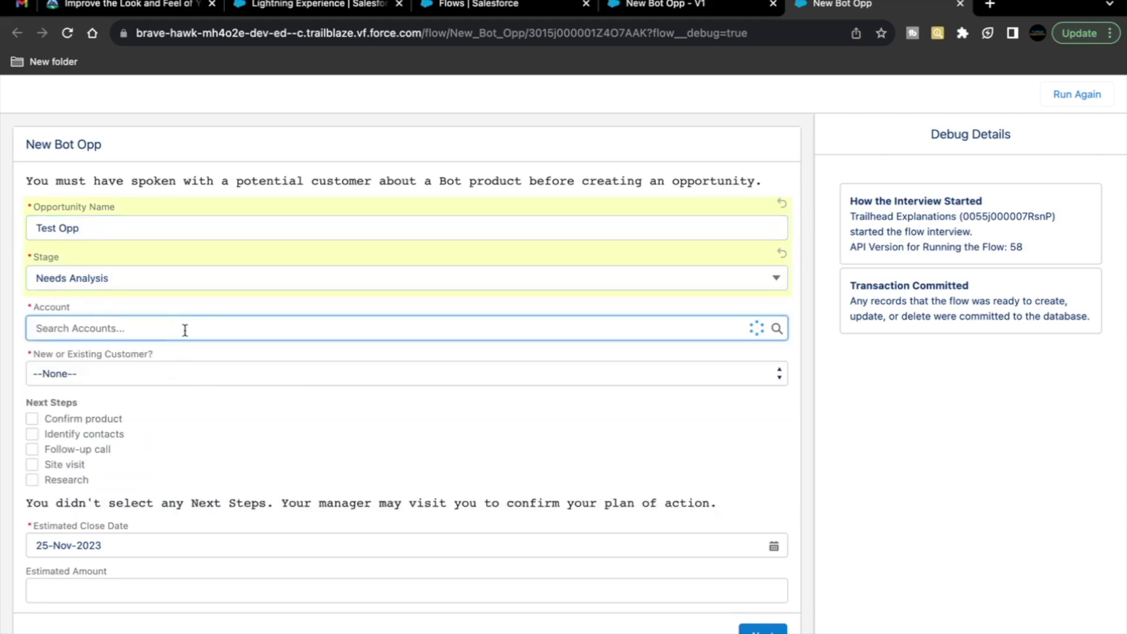
left_click(147, 410)
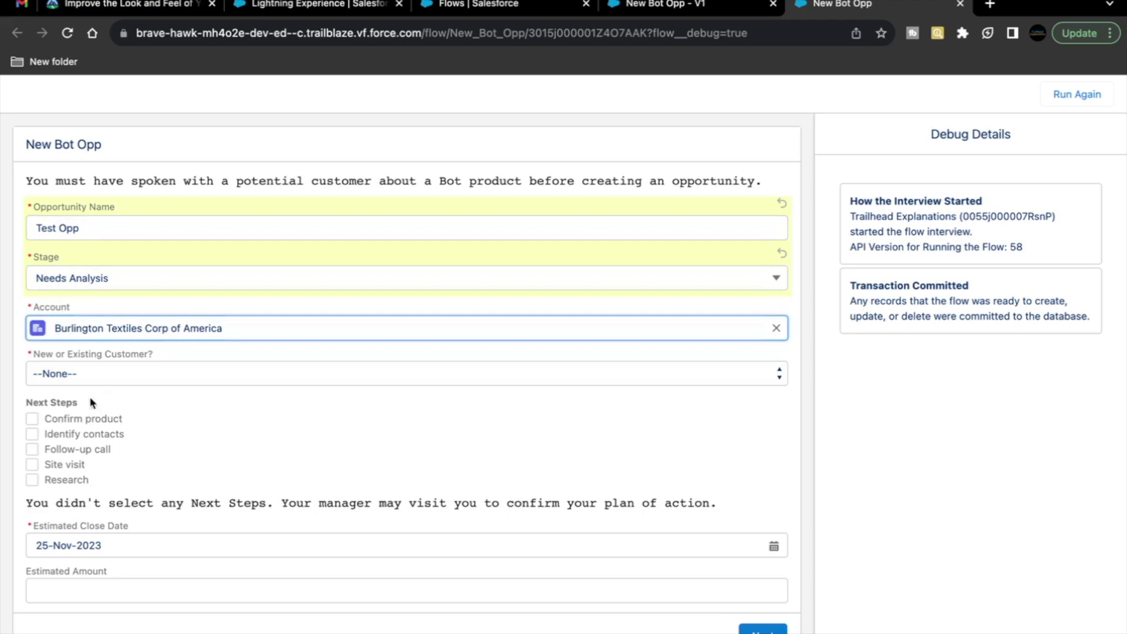
left_click(124, 379)
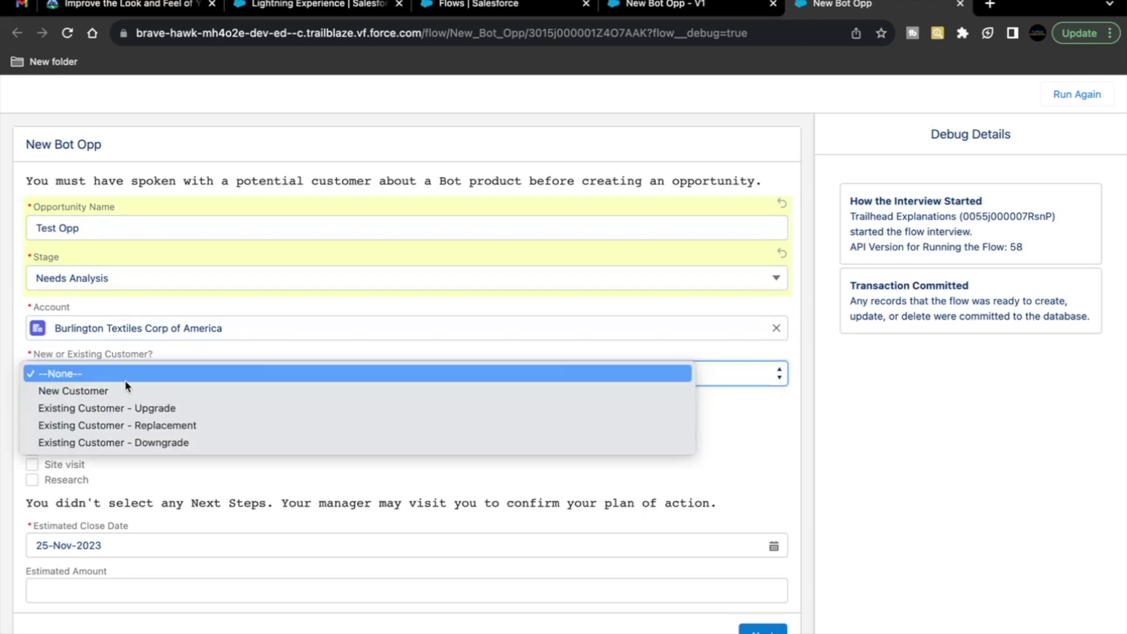
left_click(176, 444)
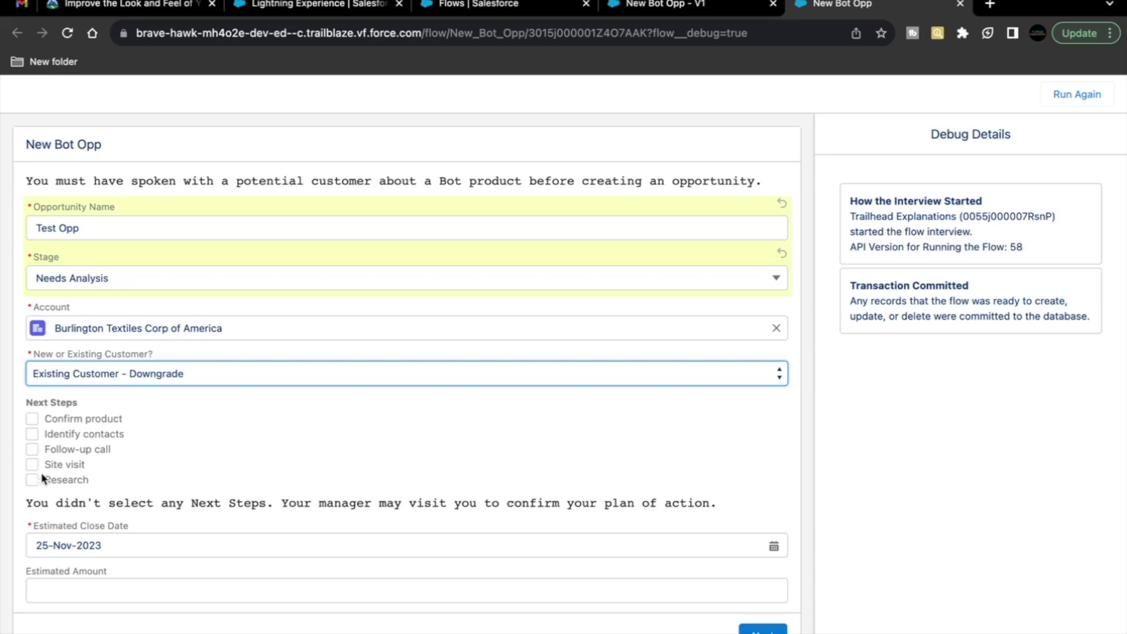
left_click_drag(26, 501, 224, 494)
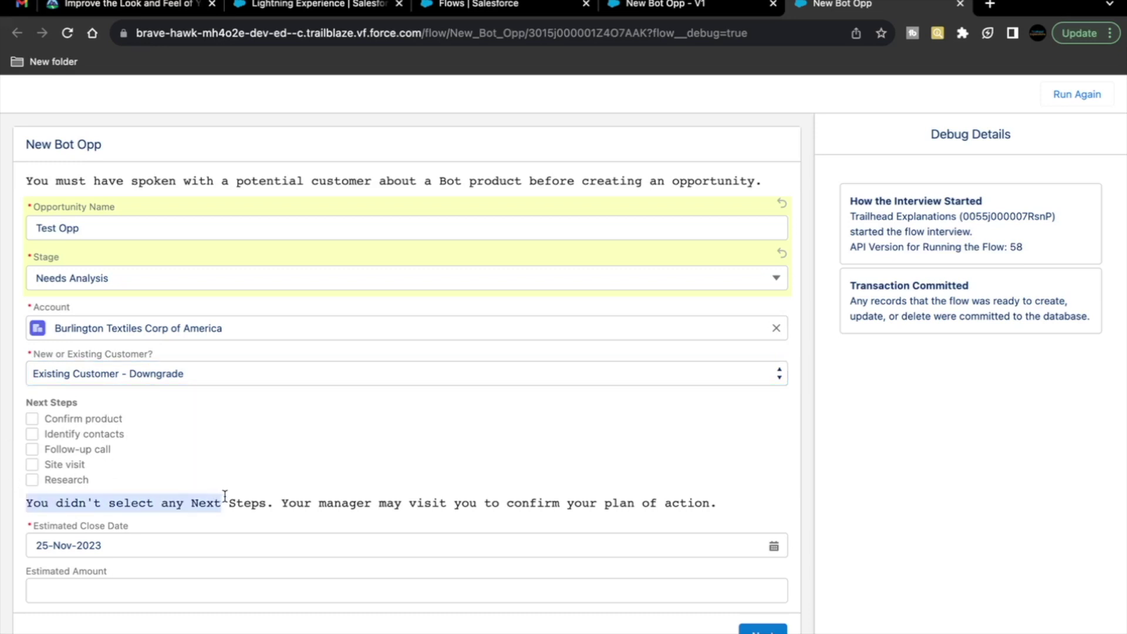
left_click(296, 506)
Step: Tick and untick Confirm product, Identify contacts and Follow-up call to test the warning
left_click_drag(154, 503, 281, 501)
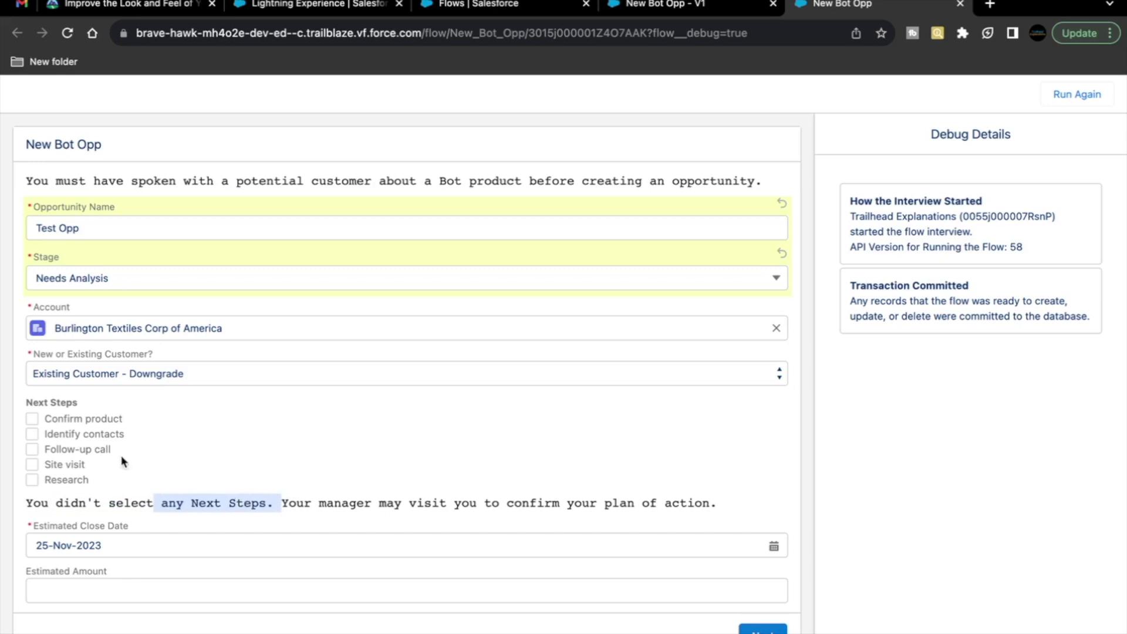
left_click(96, 420)
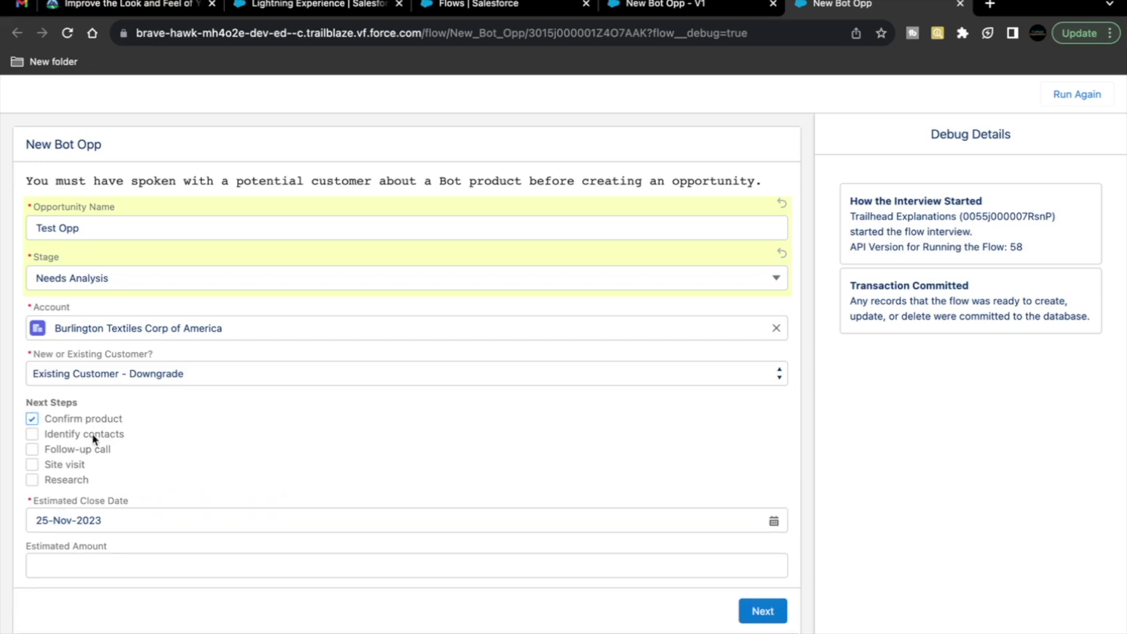
left_click(91, 436)
left_click(86, 444)
left_click(84, 448)
left_click(83, 432)
left_click(90, 421)
left_click_drag(26, 504, 293, 510)
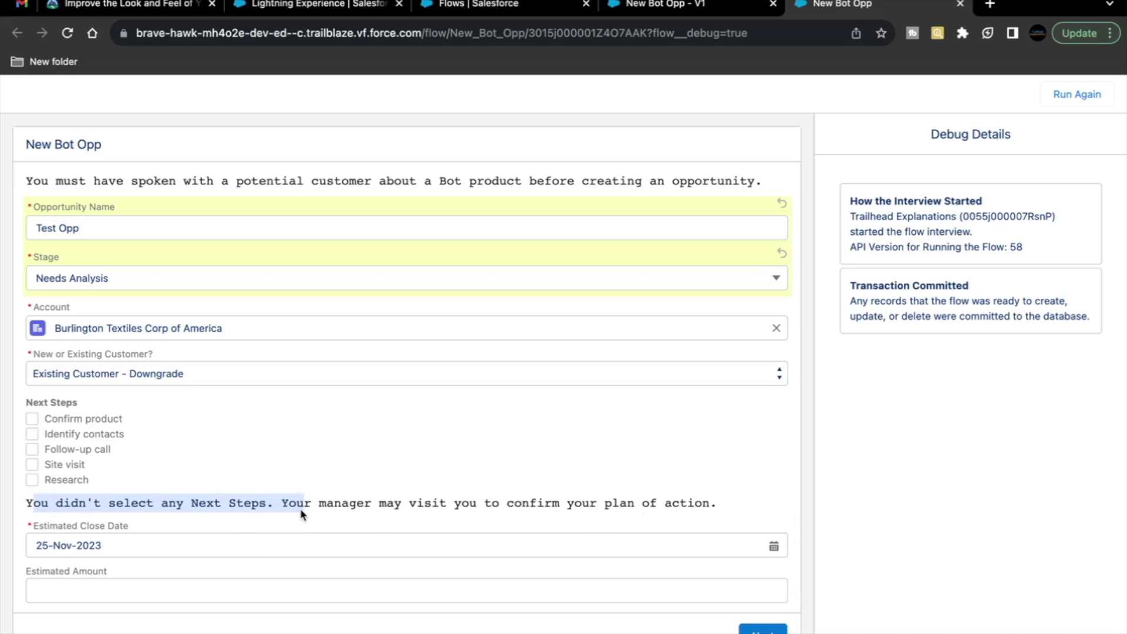
Step: Re-tick Confirm product, Identify contacts and Follow-up call so the warning disappears
left_click(111, 420)
left_click(90, 435)
left_click(86, 450)
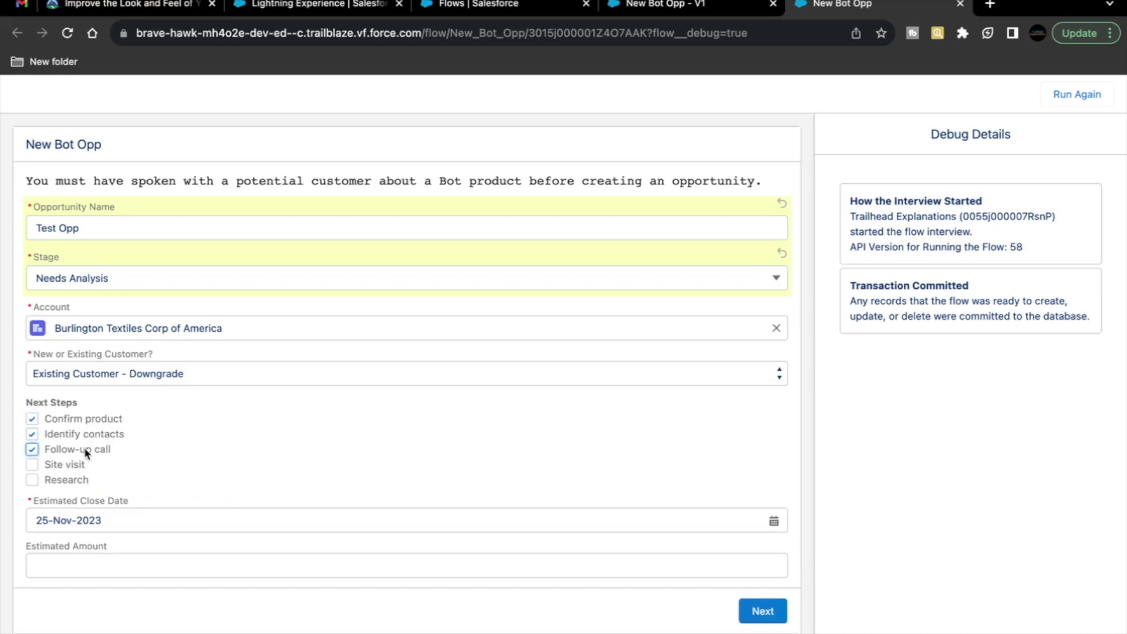
left_click(39, 522)
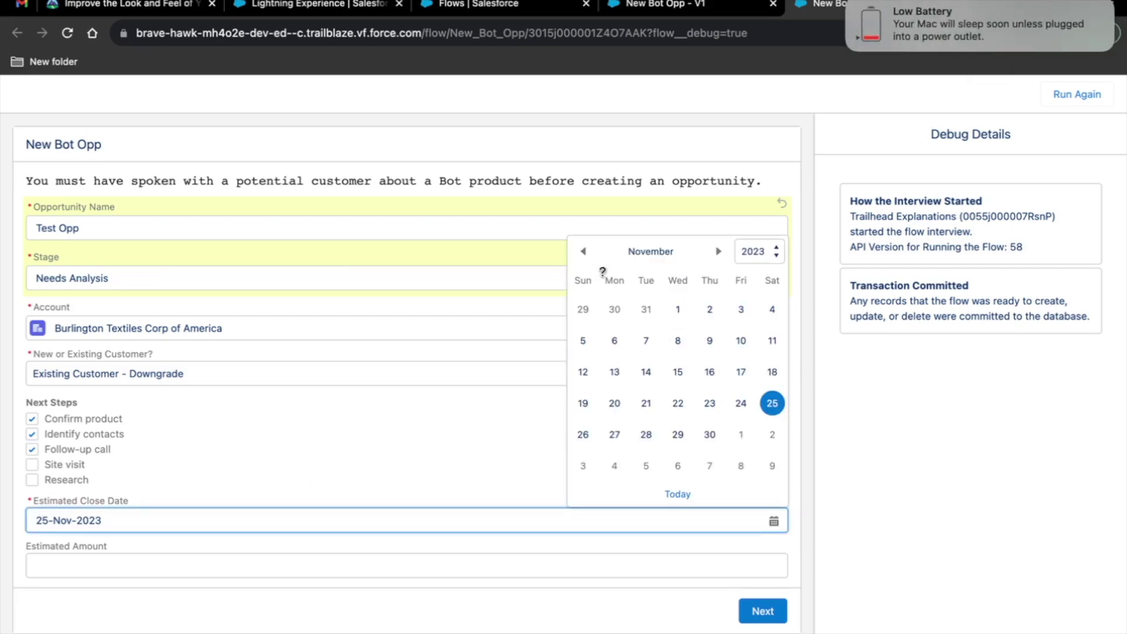
Step: Set the test opportunity's Estimated Close Date back to 05-Jul-2023
left_click(584, 252)
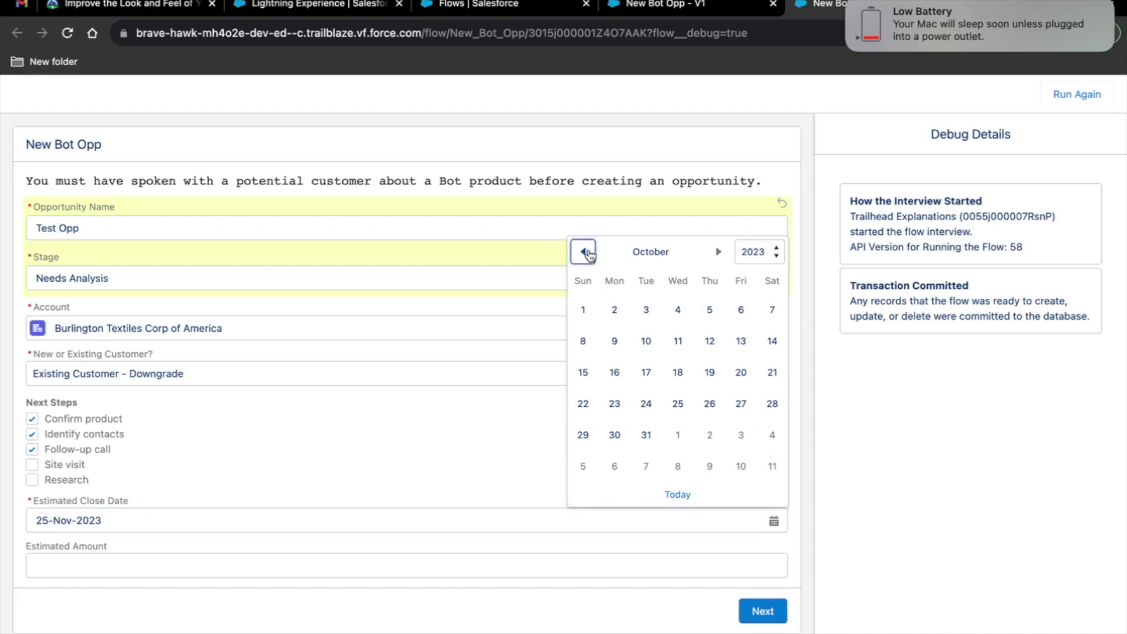
left_click(585, 252)
left_click(585, 252)
left_click(585, 252)
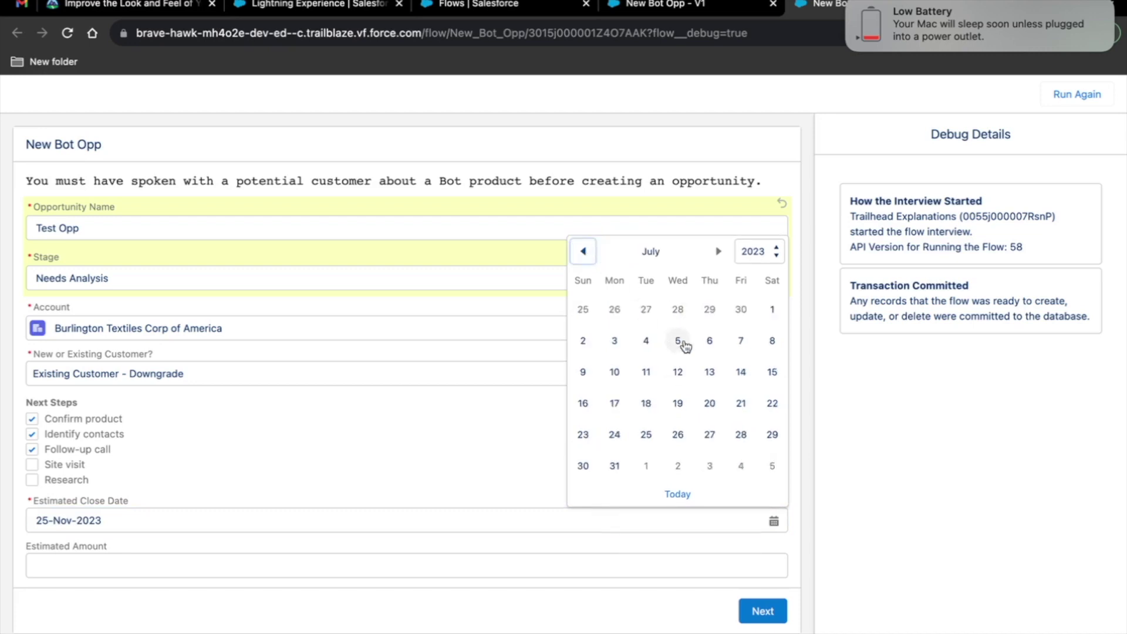
left_click(678, 341)
Step: Enter 34443 as the Estimated Amount (₹34,443.00)
left_click(167, 574)
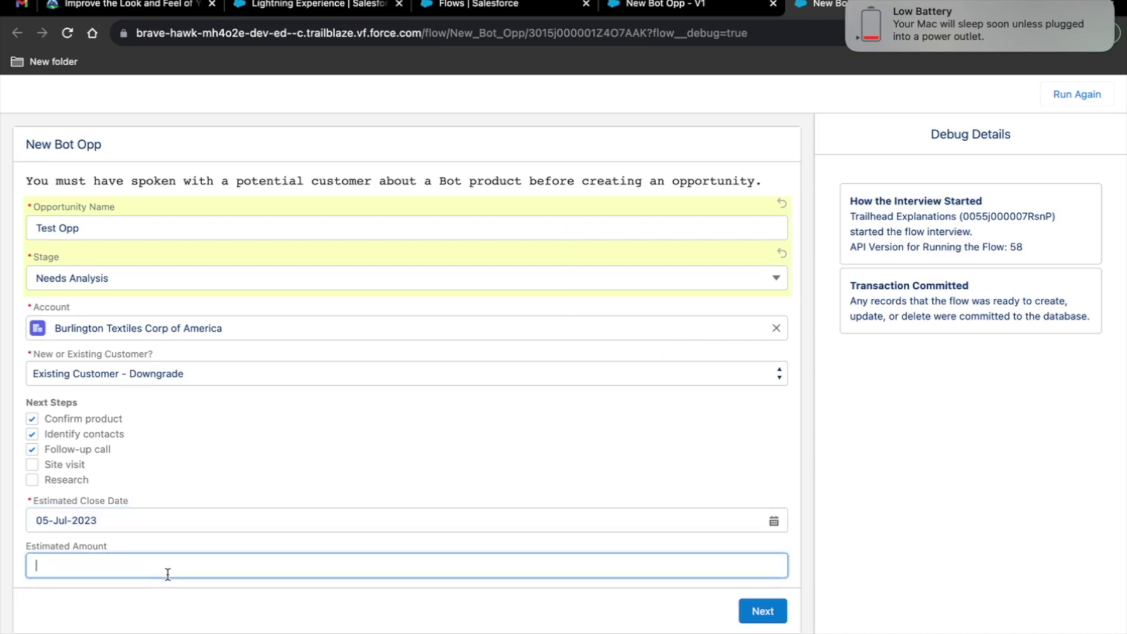
type("34443")
left_click(398, 600)
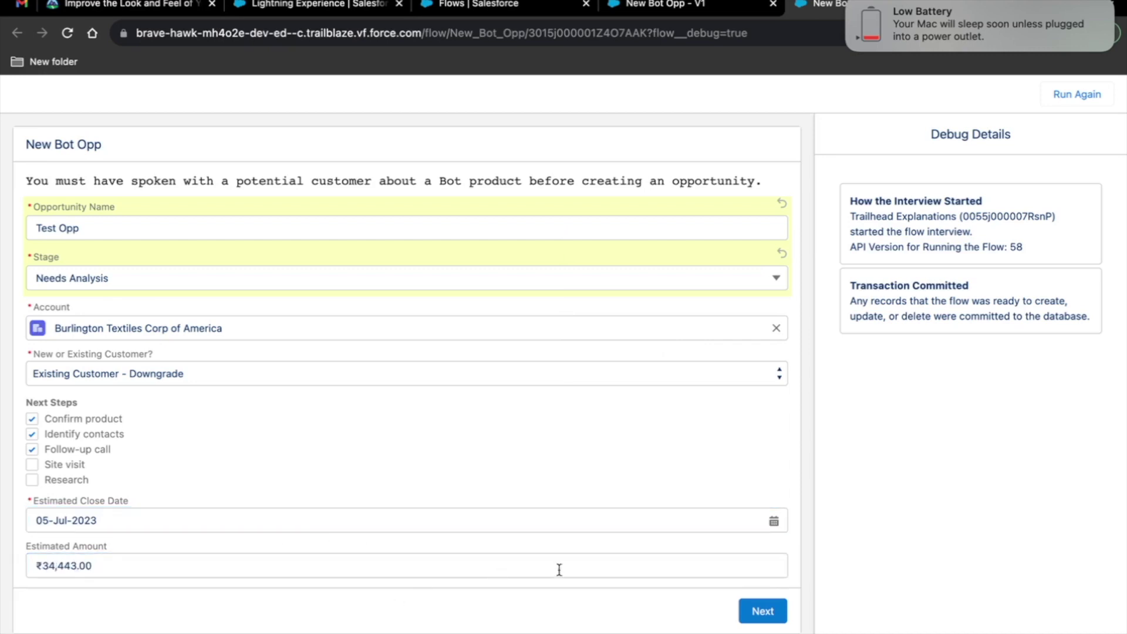
Step: Submit the screen to trigger the backdate validation error and select its message
left_click(759, 613)
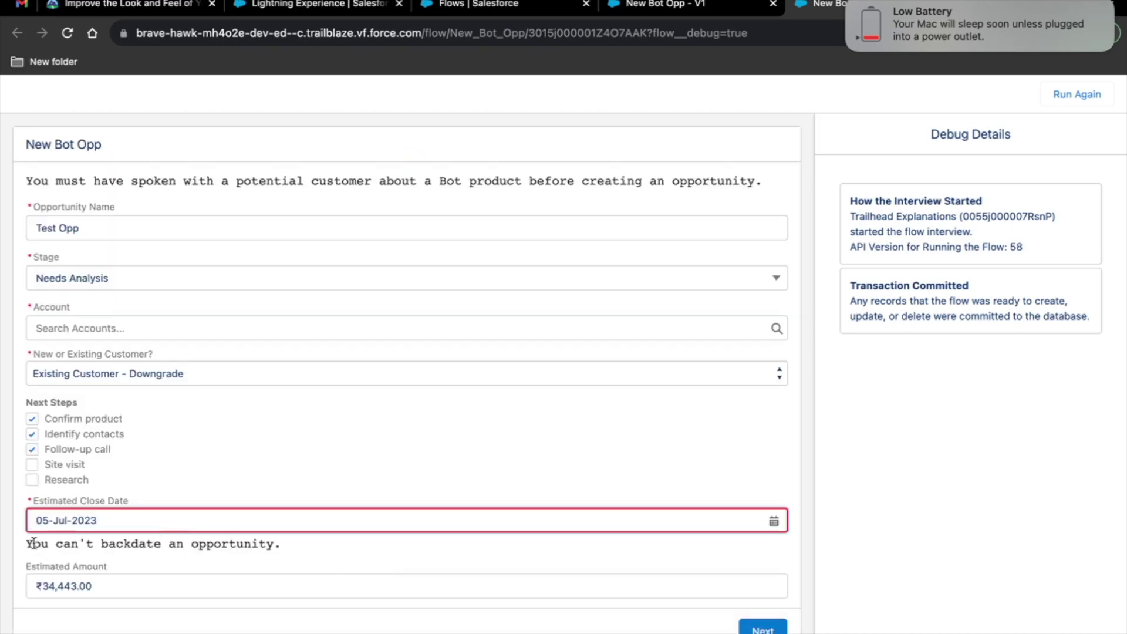
left_click_drag(32, 544, 225, 541)
triple_click(225, 543)
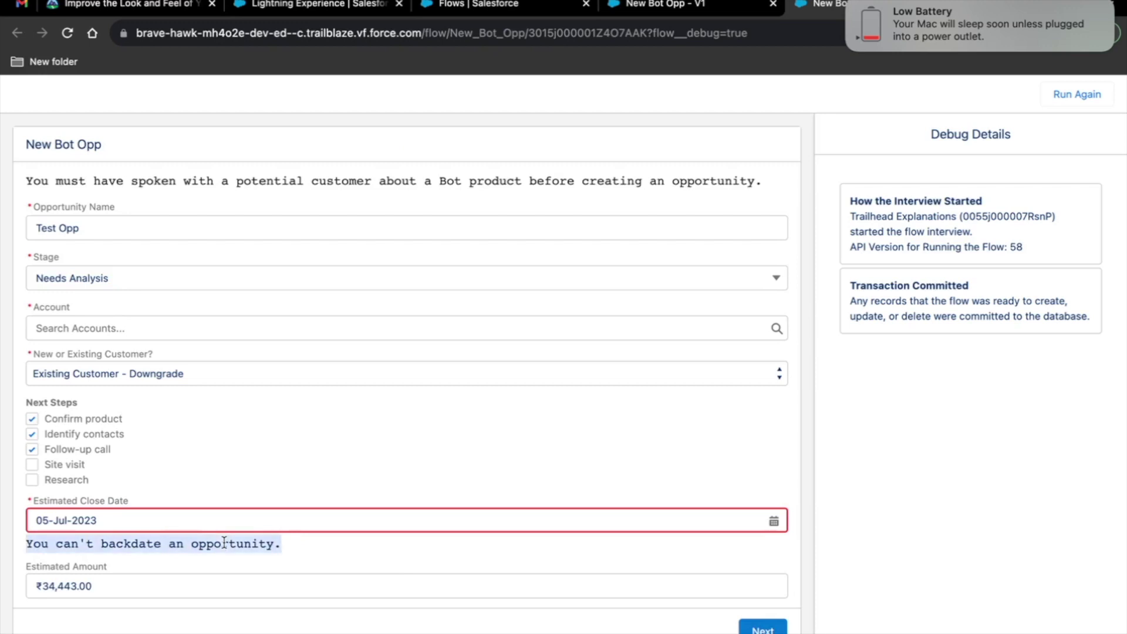
Step: Change the Estimated Close Date to 07-Sept-2023
left_click(240, 521)
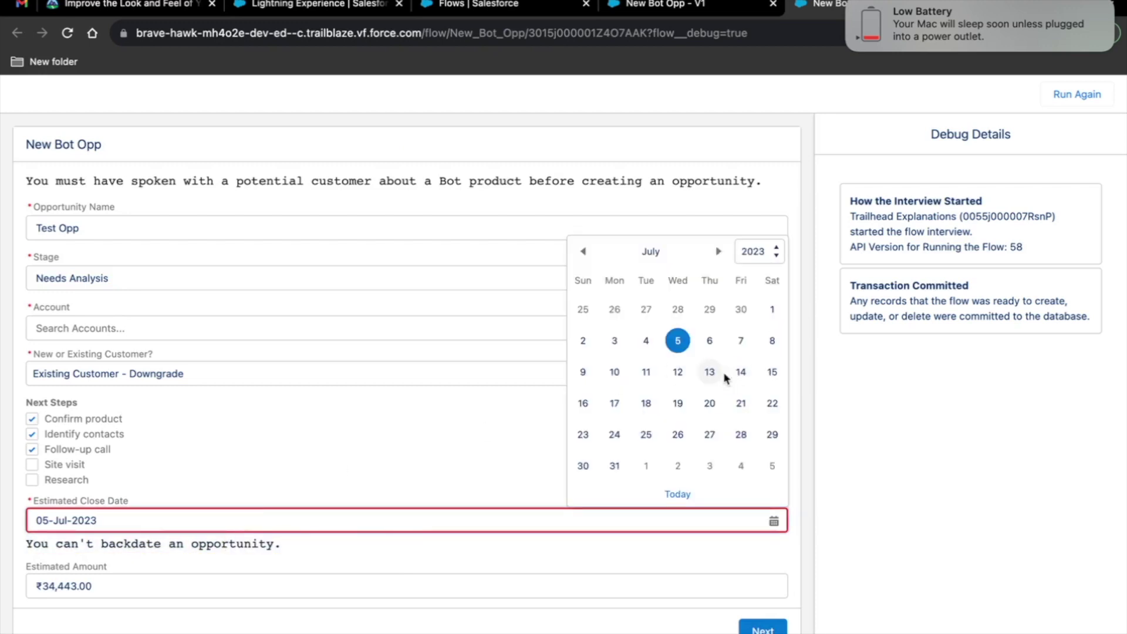
left_click(718, 252)
left_click(719, 252)
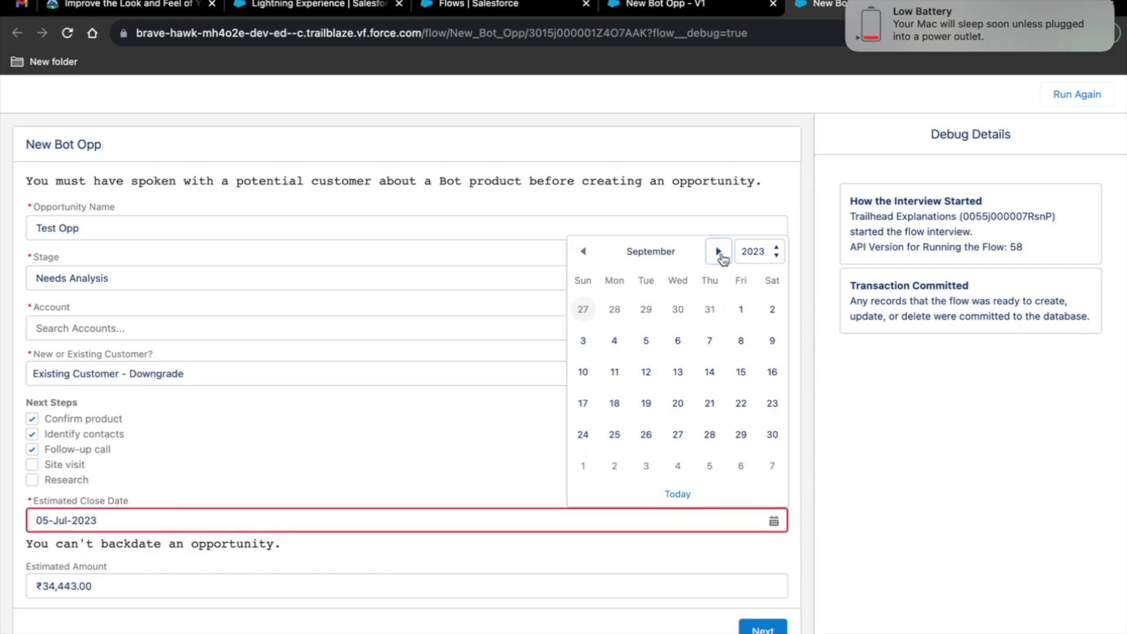
left_click(709, 342)
left_click(364, 468)
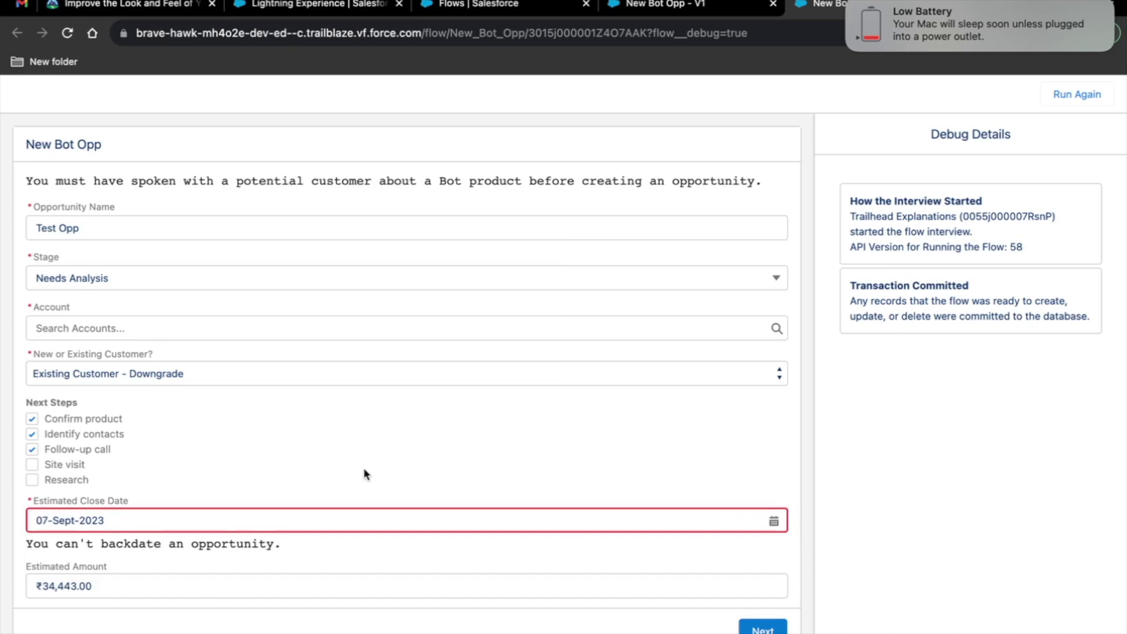
Step: Reselect Burlington Textiles Corp of America as the account and submit the screen
left_click(278, 327)
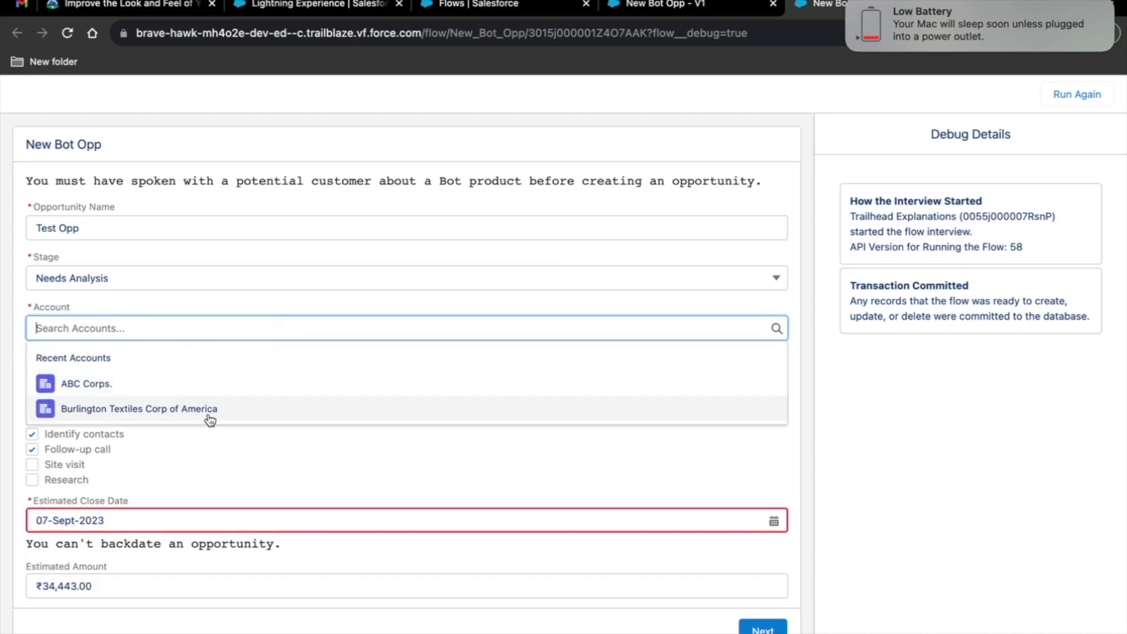
left_click(216, 411)
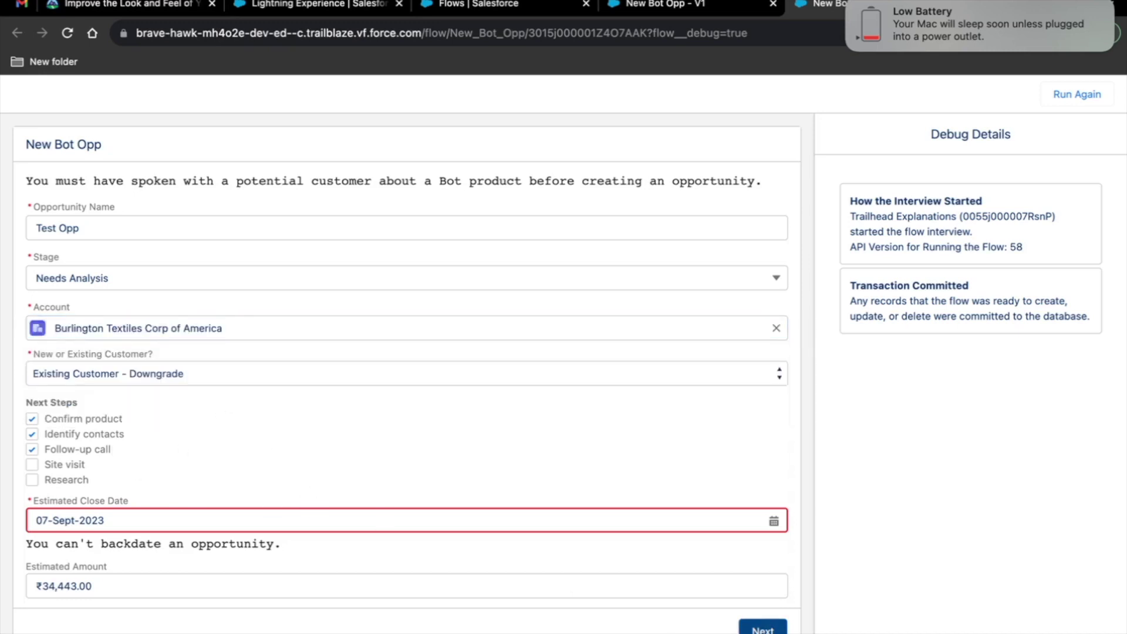
left_click(758, 629)
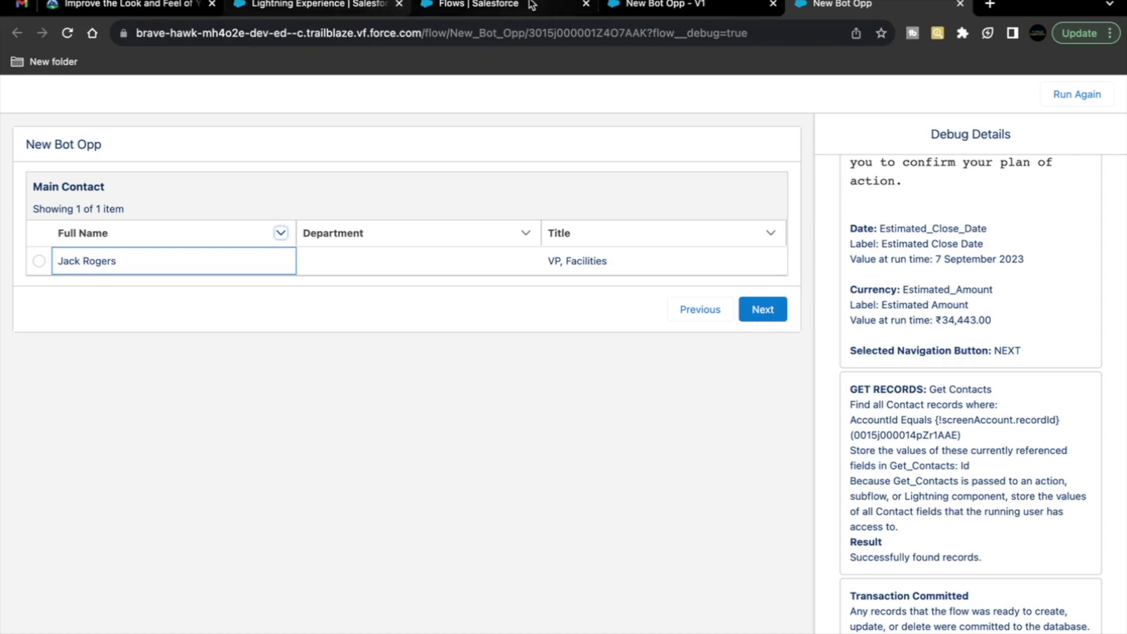
Step: Switch back to the Trailhead Add Guidance to Your Flow challenge instructions
left_click(123, 7)
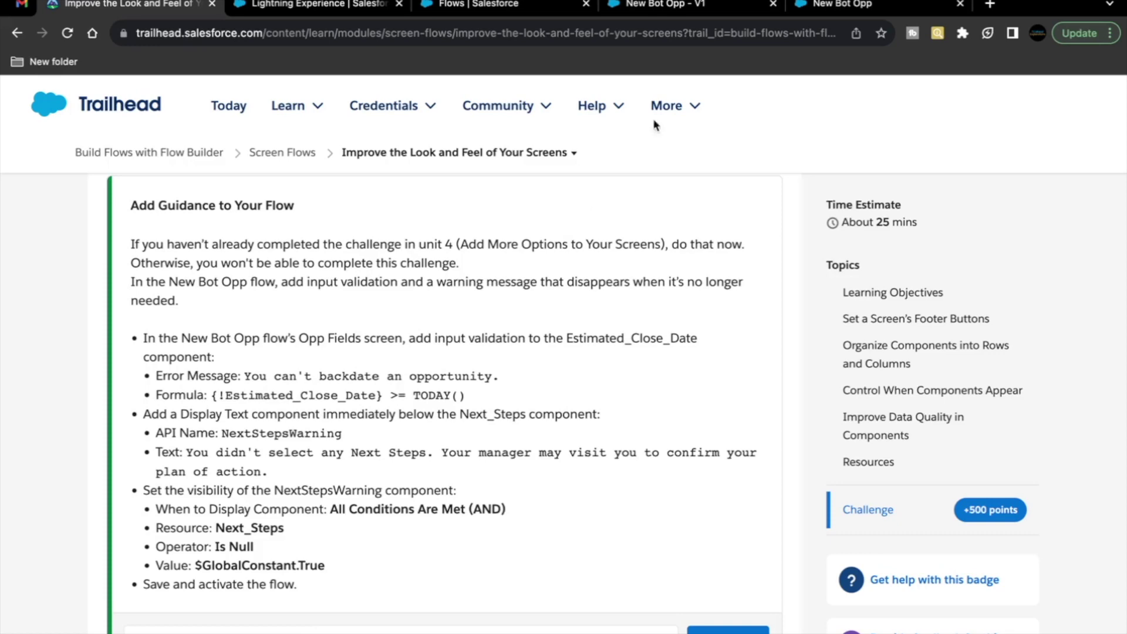
Step: Activate the New Bot Opp flow, then run Trailhead's Check Challenge for the Screen Flows badge
left_click(745, 8)
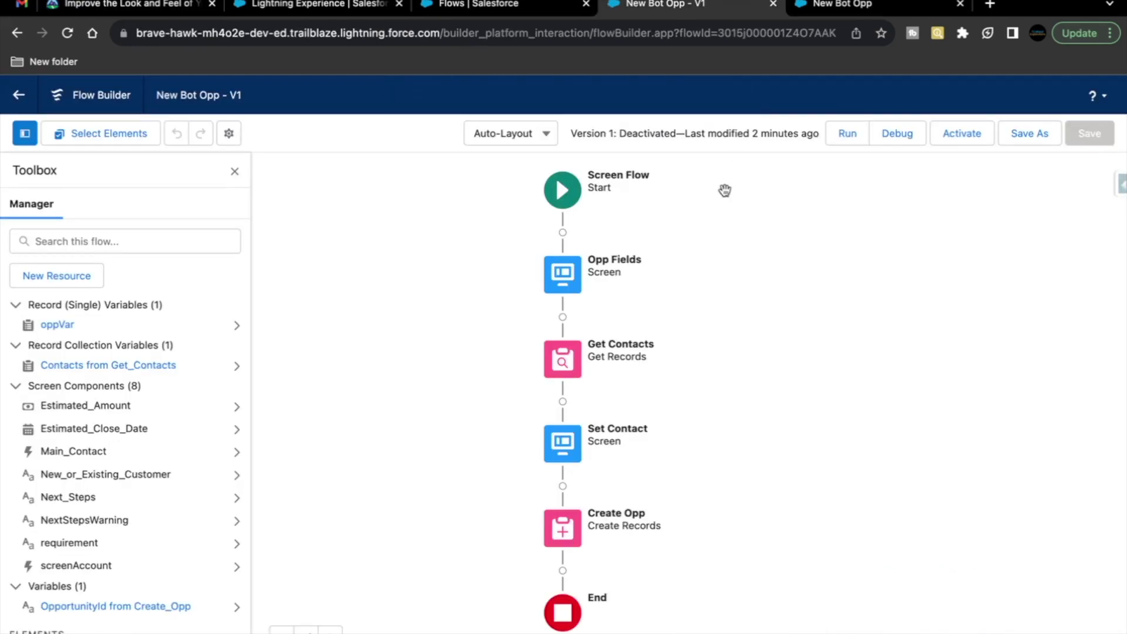
left_click(960, 141)
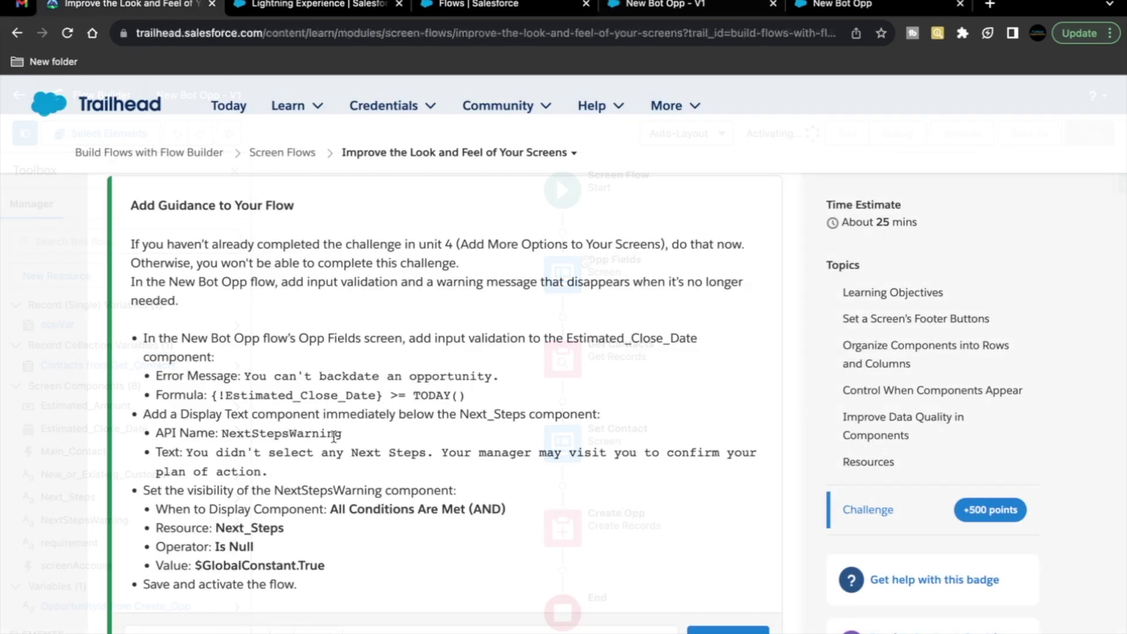
scroll(333, 439, "down", 3)
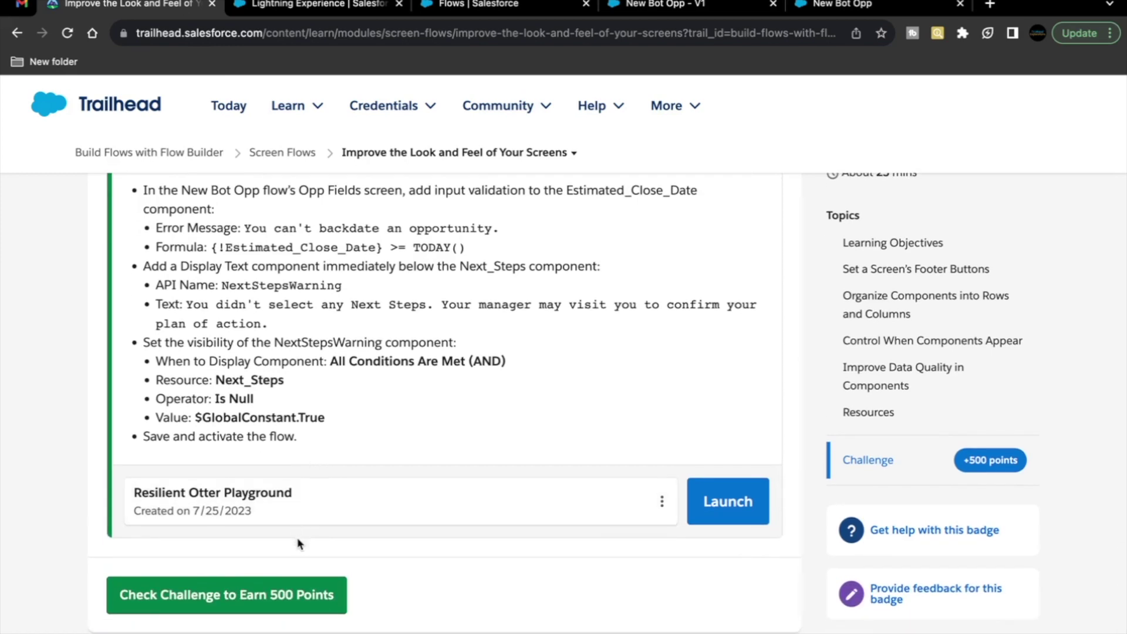
left_click(284, 593)
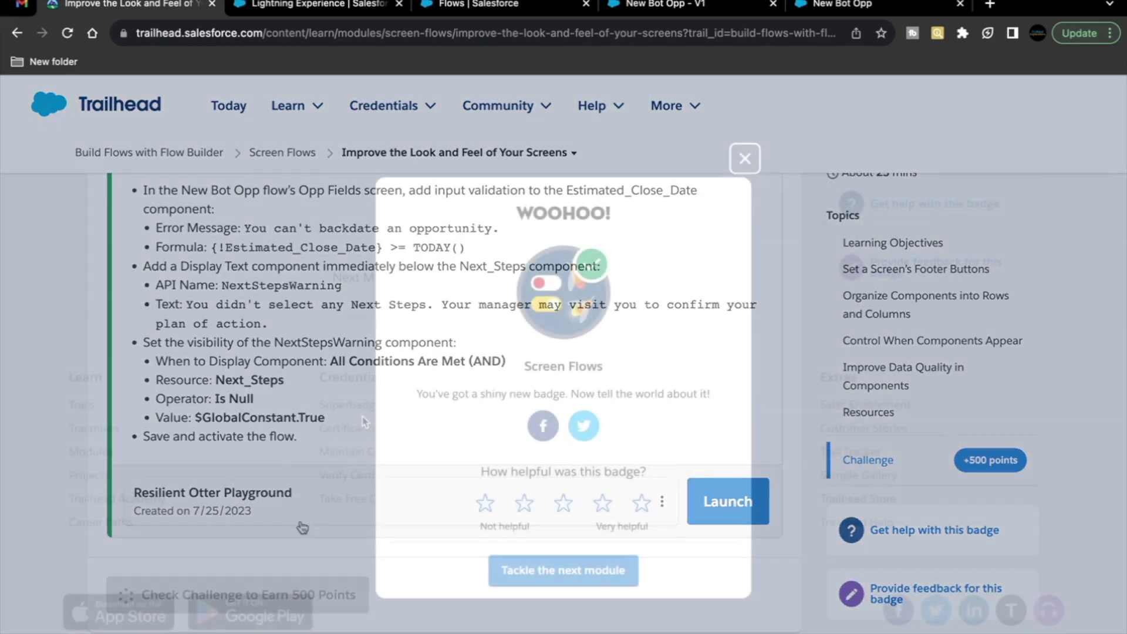